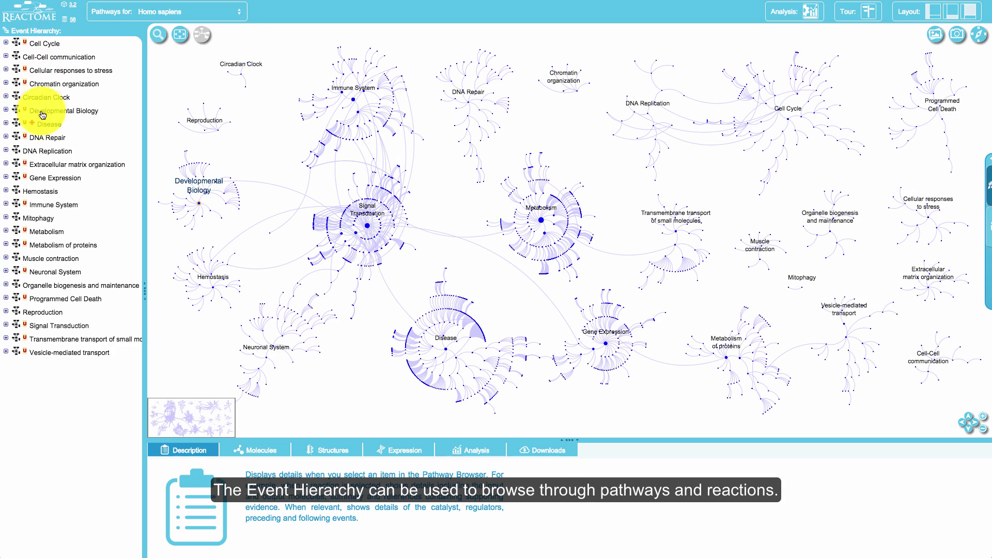
# - Browse the event hierarchy through Immune System and Adaptive Immune System, and select Class I MHC mediated antigen processing & presentation
pyautogui.click(41, 205)
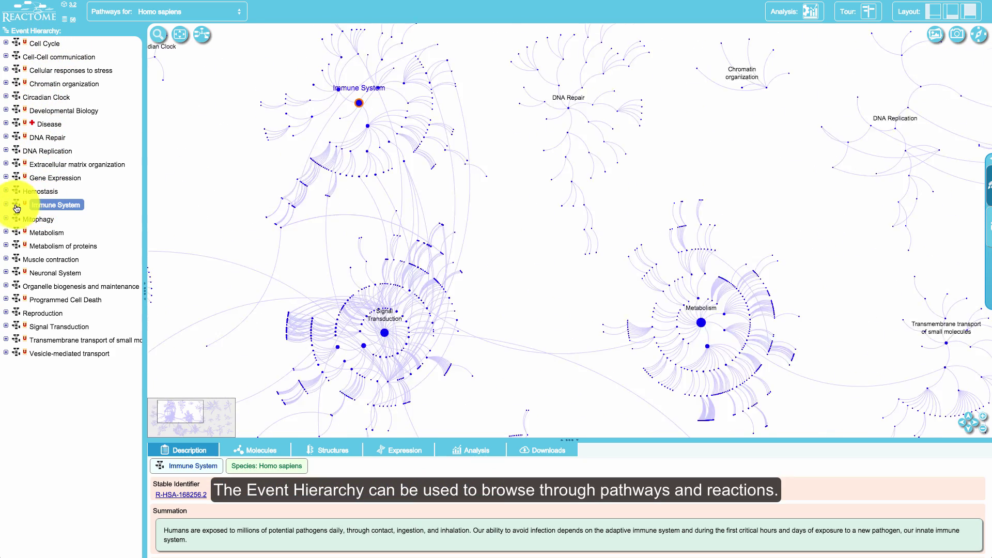
pyautogui.click(16, 207)
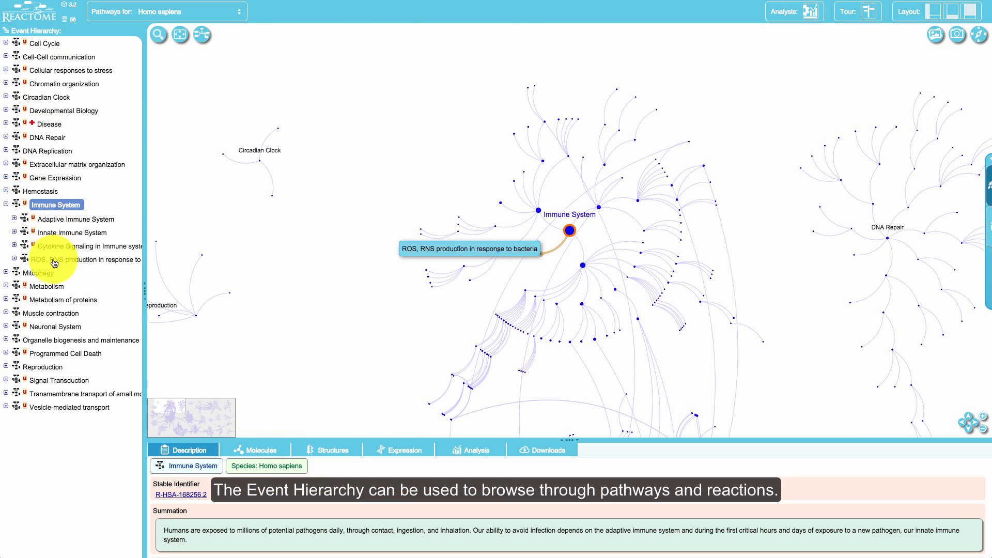
pyautogui.click(54, 222)
pyautogui.click(15, 219)
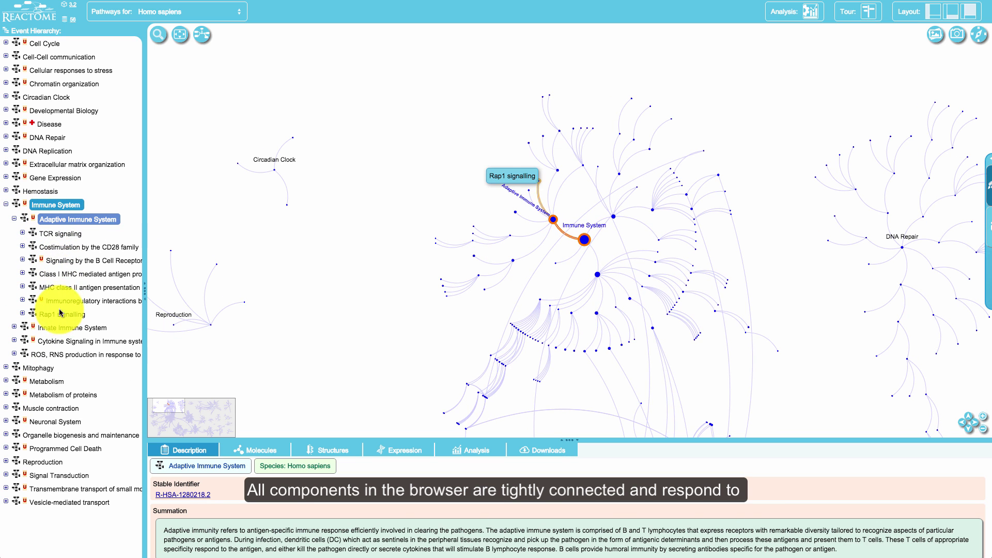
pyautogui.click(61, 275)
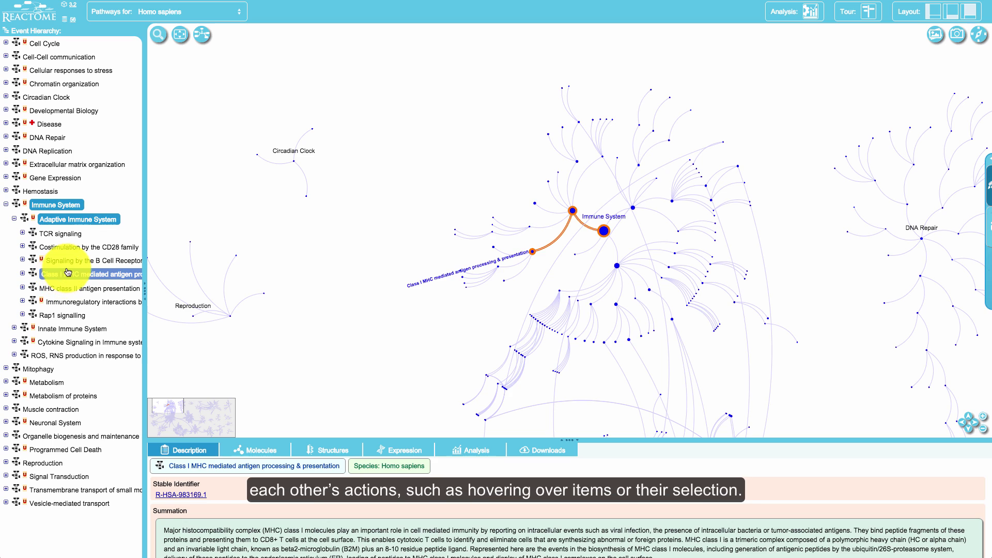
# - Collapse the Immune System branch, clear the pathway selection and fit the whole pathways overview in view
pyautogui.click(5, 204)
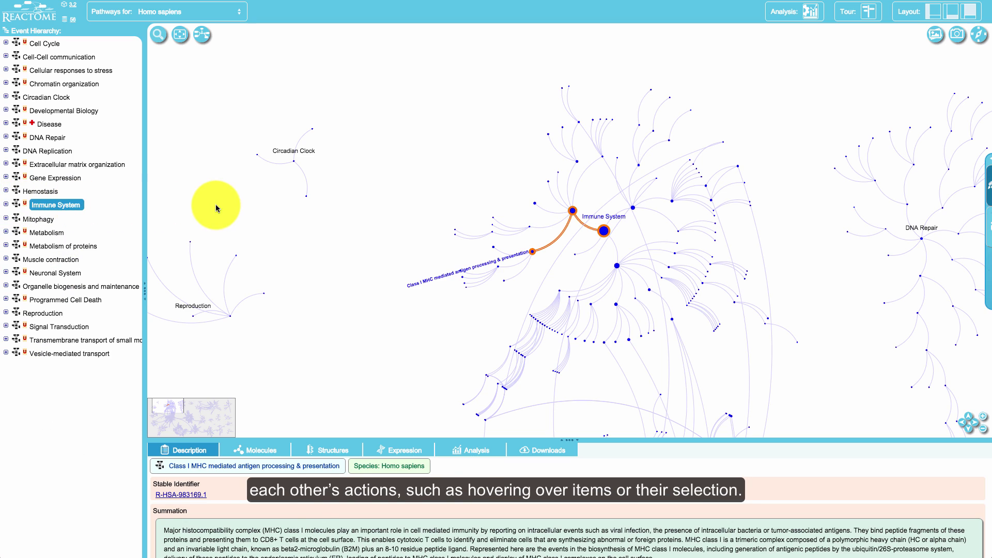
pyautogui.click(215, 203)
pyautogui.click(185, 37)
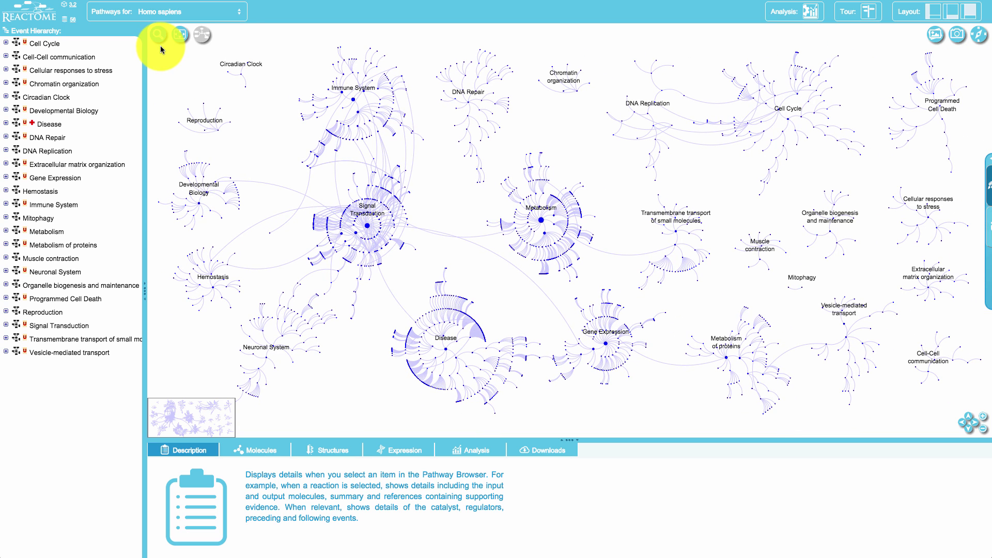
# - Search the overview for "class antigen", select MHC class II antigen presentation, and switch to Class I MHC mediated antigen processing & presentation
pyautogui.click(159, 42)
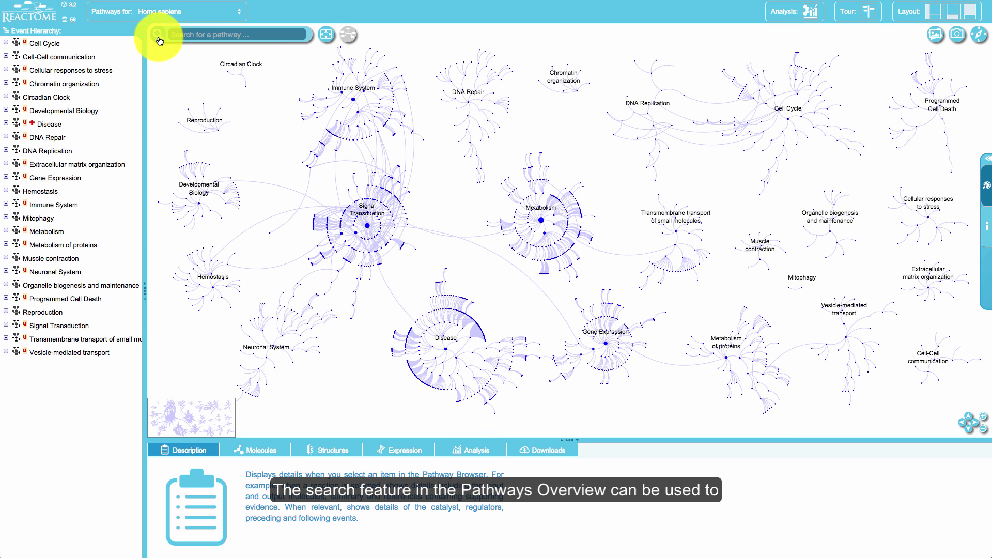
pyautogui.write('class')
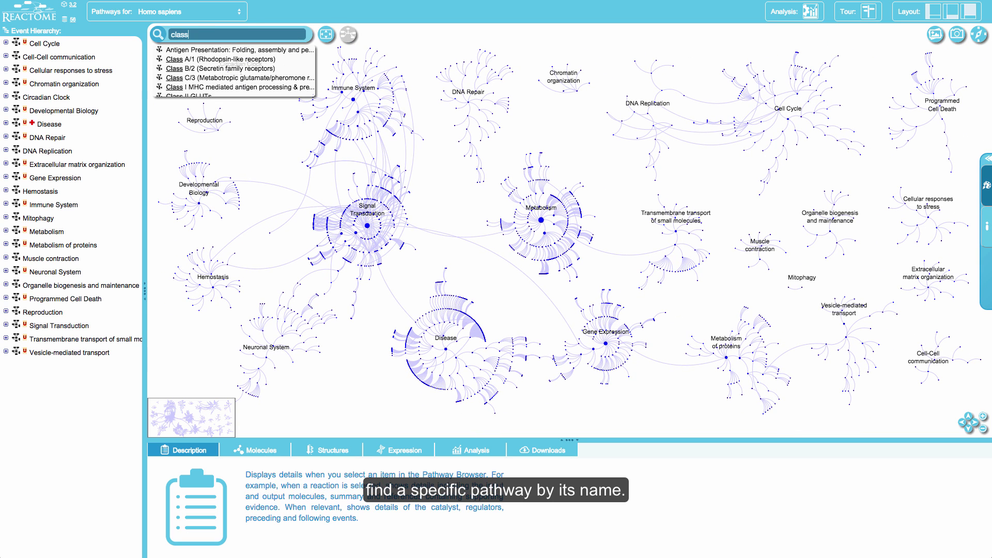
pyautogui.write(' antigen')
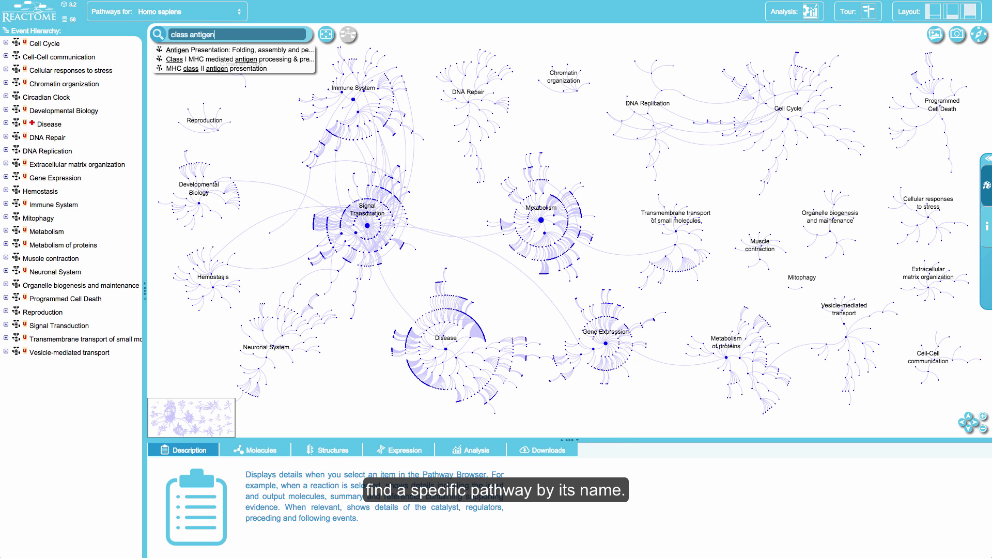
pyautogui.click(187, 69)
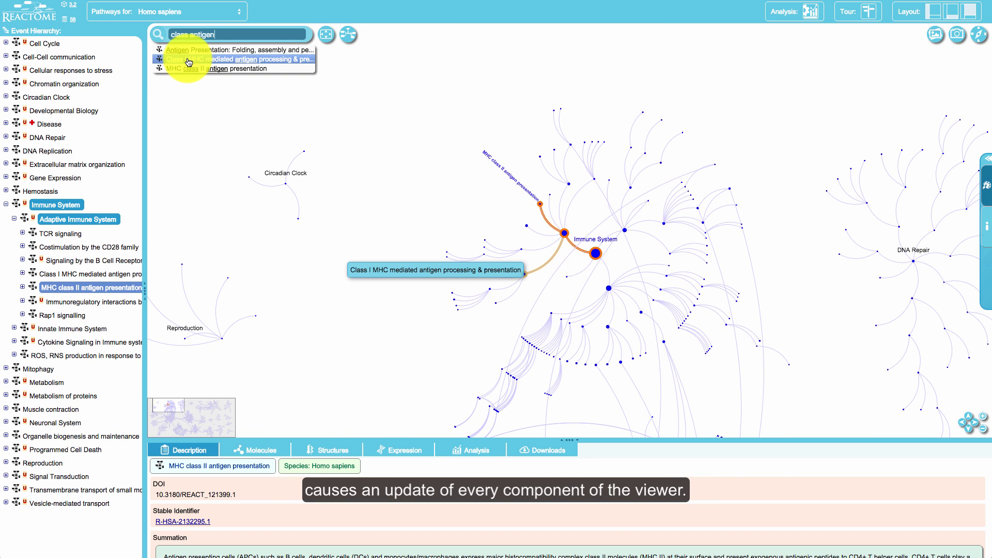
pyautogui.click(189, 63)
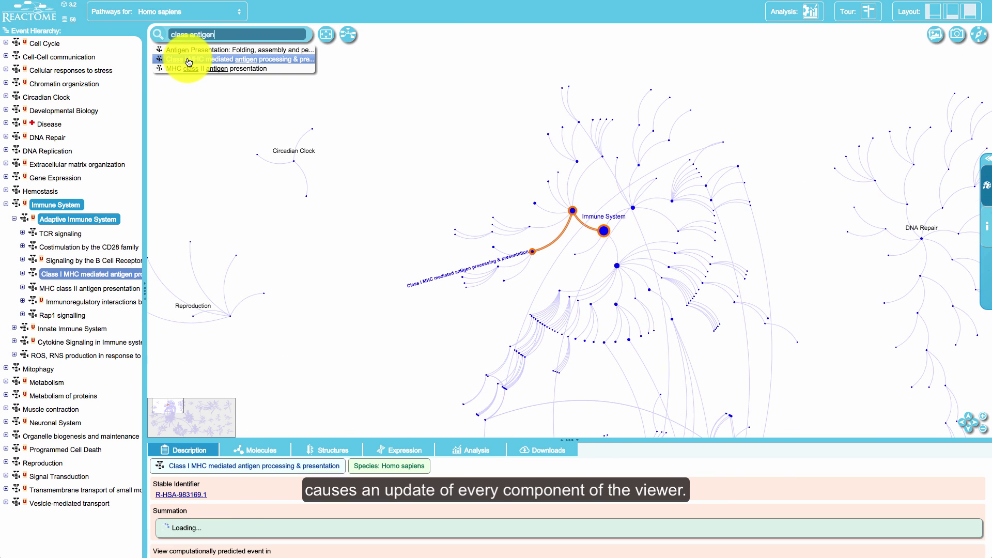
pyautogui.click(161, 37)
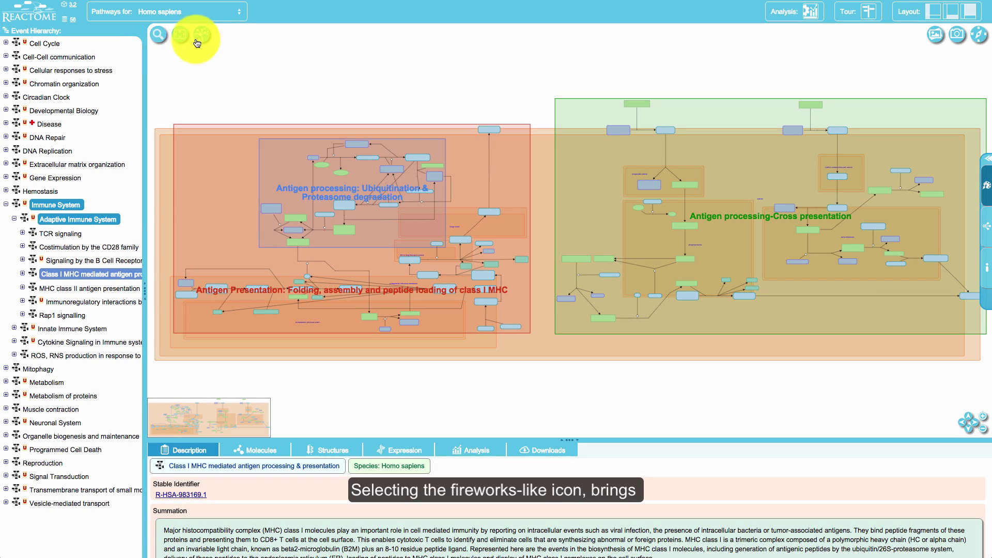
# - Return to the pathways overview and open the reaction "Proteasomal clevage of exogenous antigen" from the Antigen processing-Cross presentation branch of the hierarchy
pyautogui.click(198, 41)
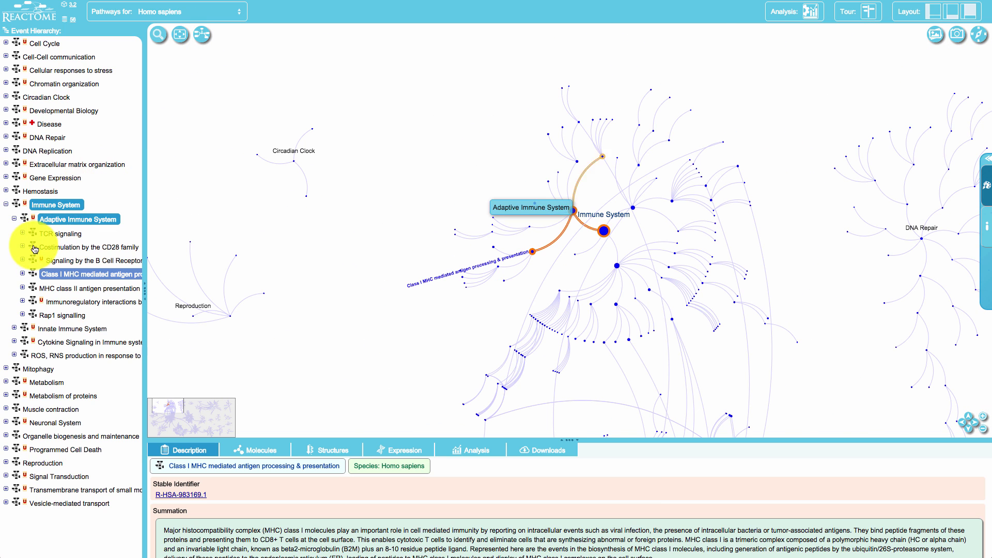
pyautogui.click(23, 273)
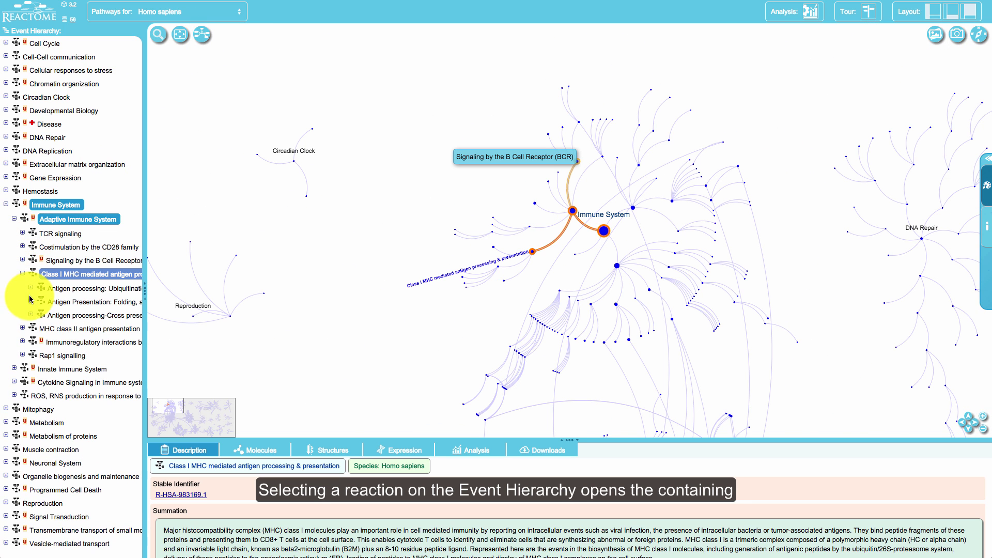
pyautogui.click(30, 315)
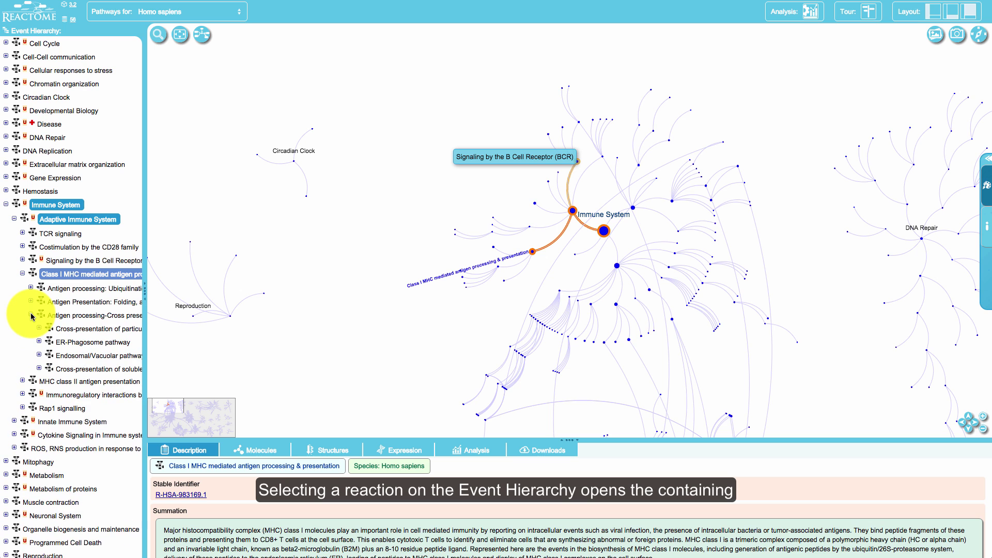
pyautogui.click(39, 369)
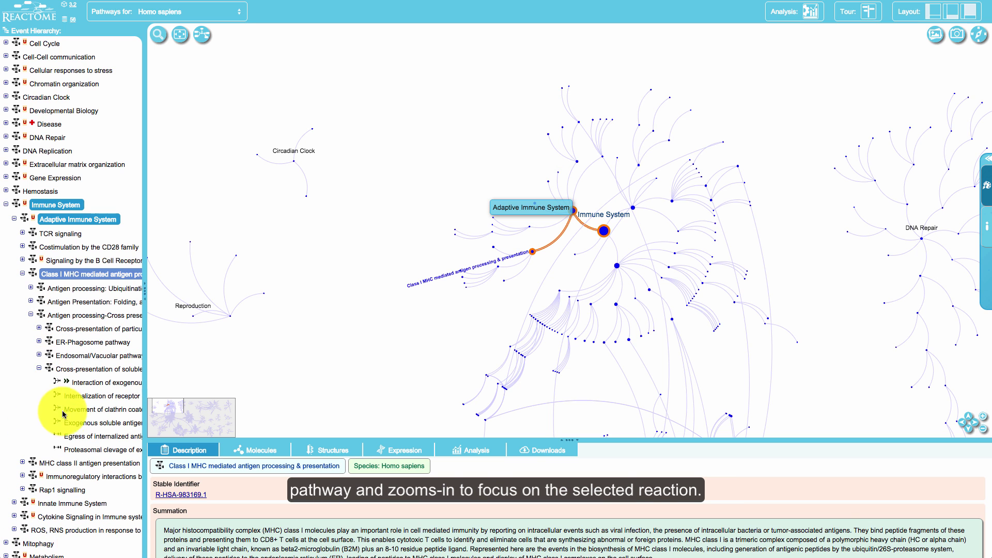
pyautogui.click(86, 451)
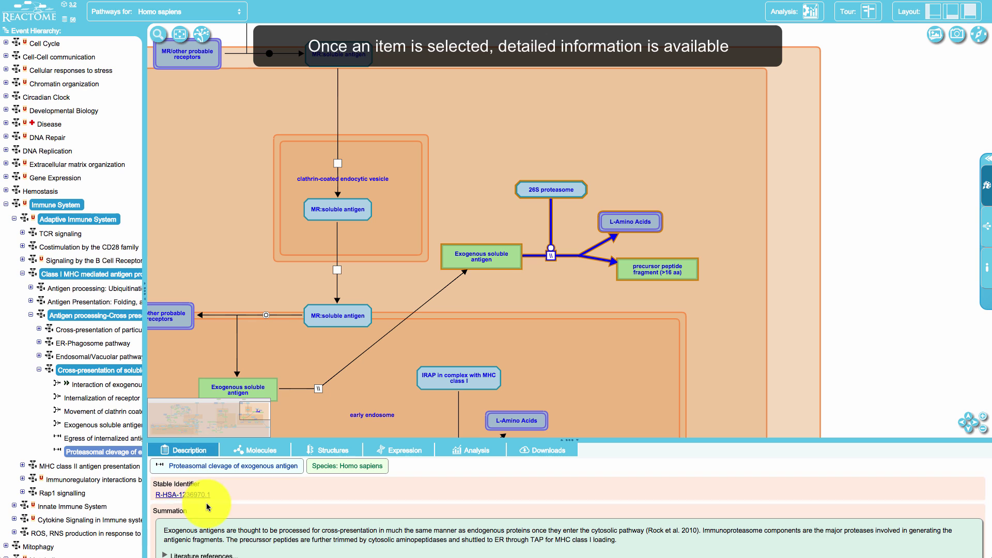
# - Review the selected reaction's description, including its summation, input, catalyst activity and output
pyautogui.scroll(-10, 209, 505)
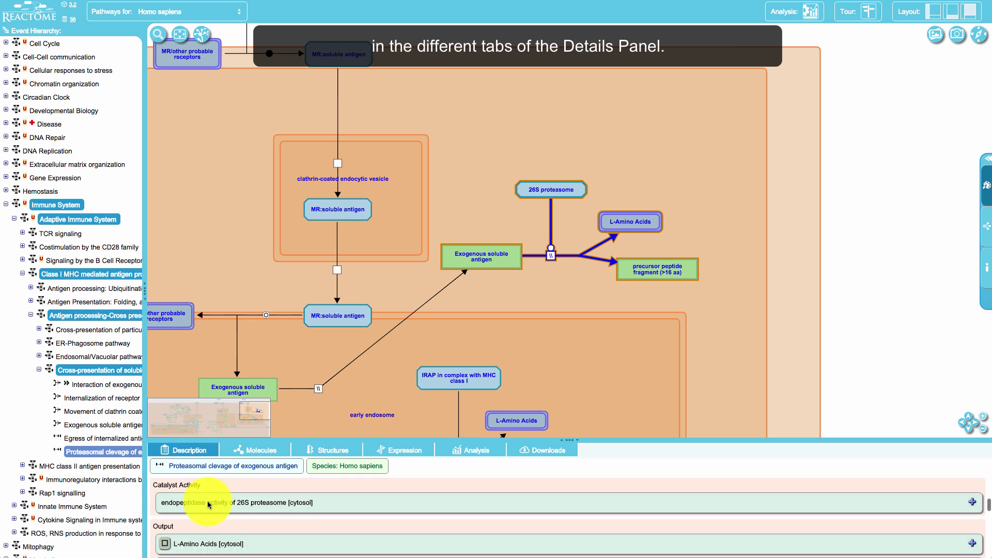
pyautogui.scroll(8, 209, 505)
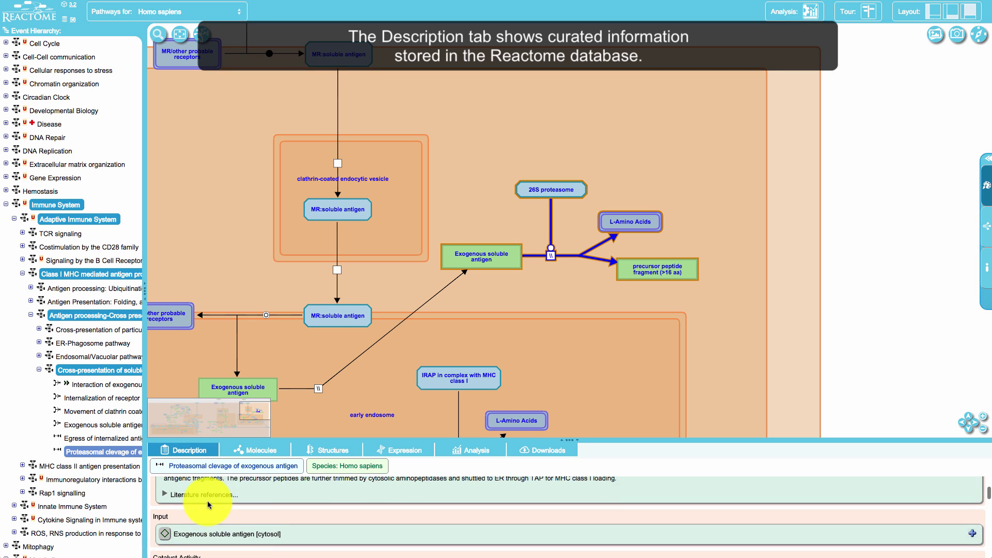
pyautogui.scroll(2, 209, 505)
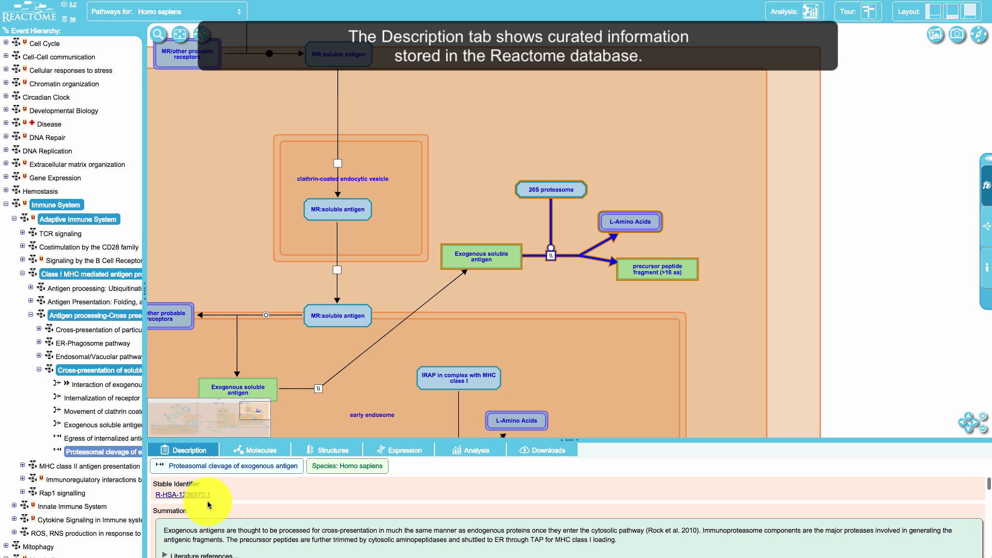
# - Examine the molecules participating in the reaction, expanding the list of proteins
pyautogui.click(244, 454)
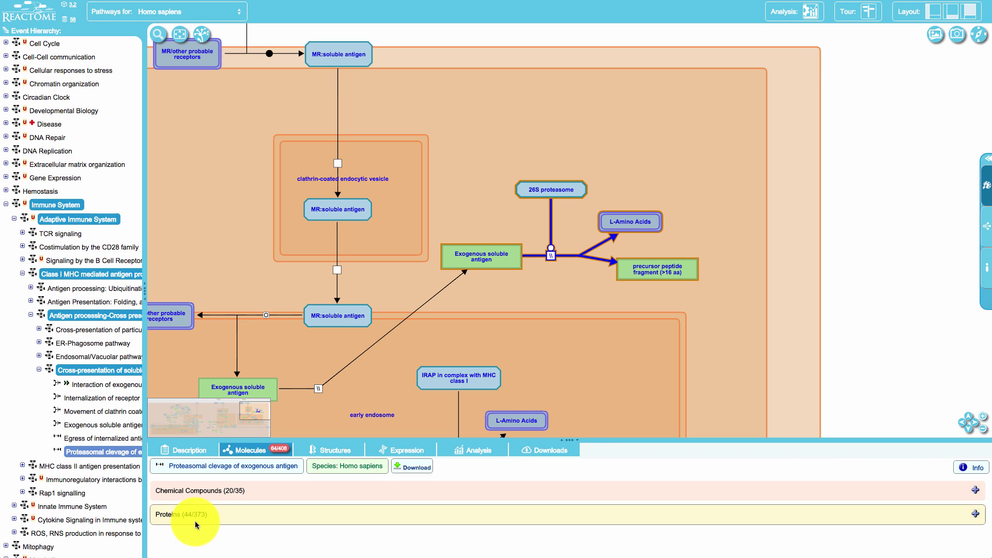
pyautogui.click(220, 514)
pyautogui.scroll(-2, 243, 513)
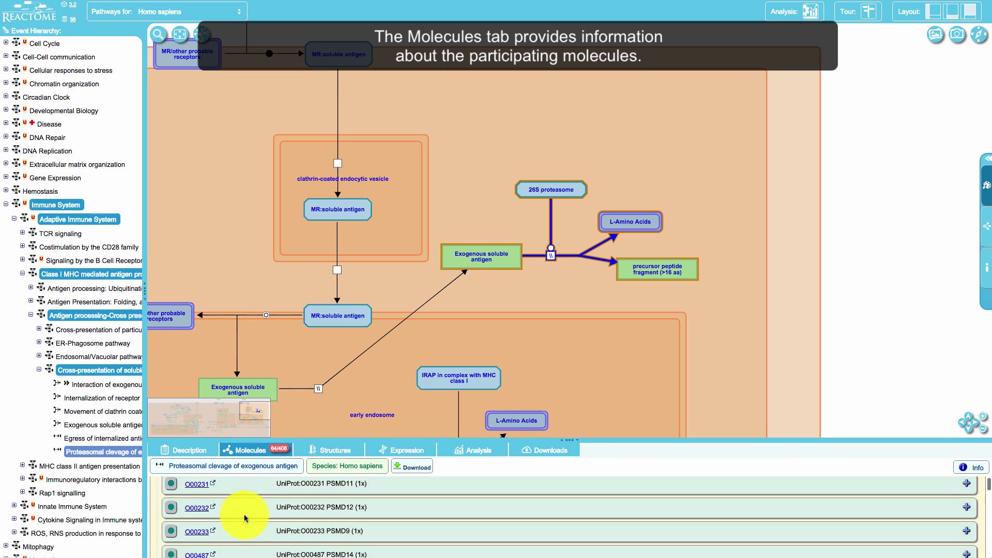
pyautogui.scroll(2, 244, 513)
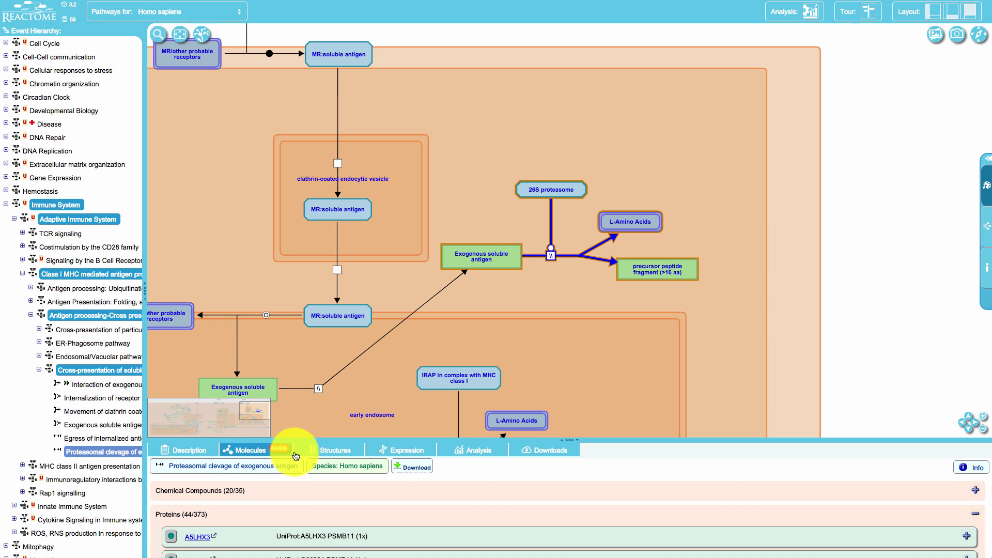
# - Examine the protein structures for the reaction, expanding all other structures for P25786
pyautogui.click(319, 453)
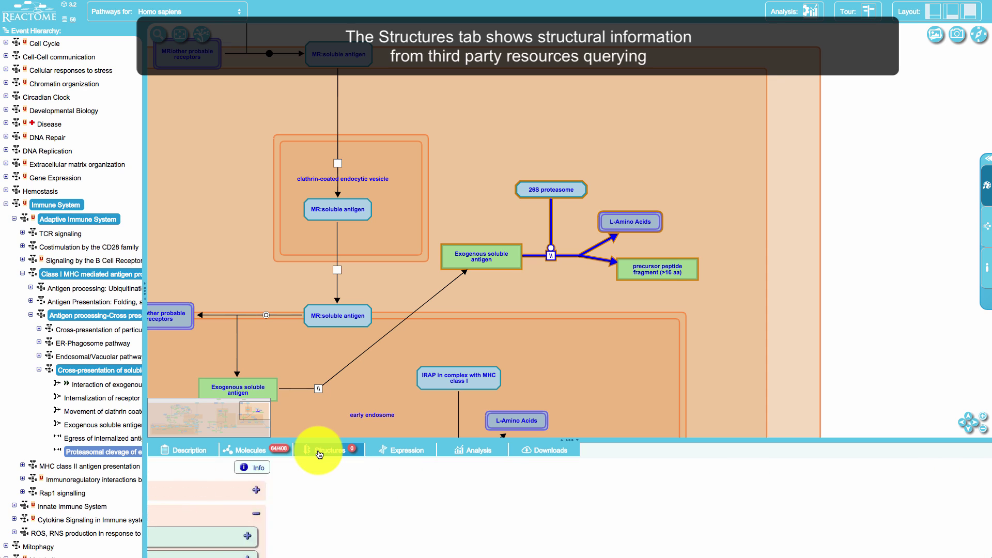
pyautogui.scroll(-5, 310, 491)
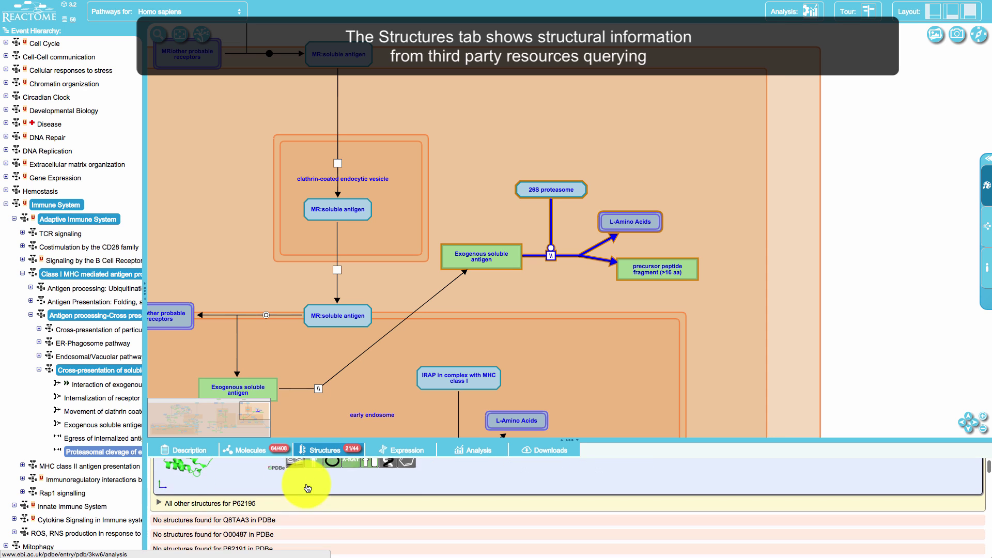
pyautogui.scroll(-5, 309, 490)
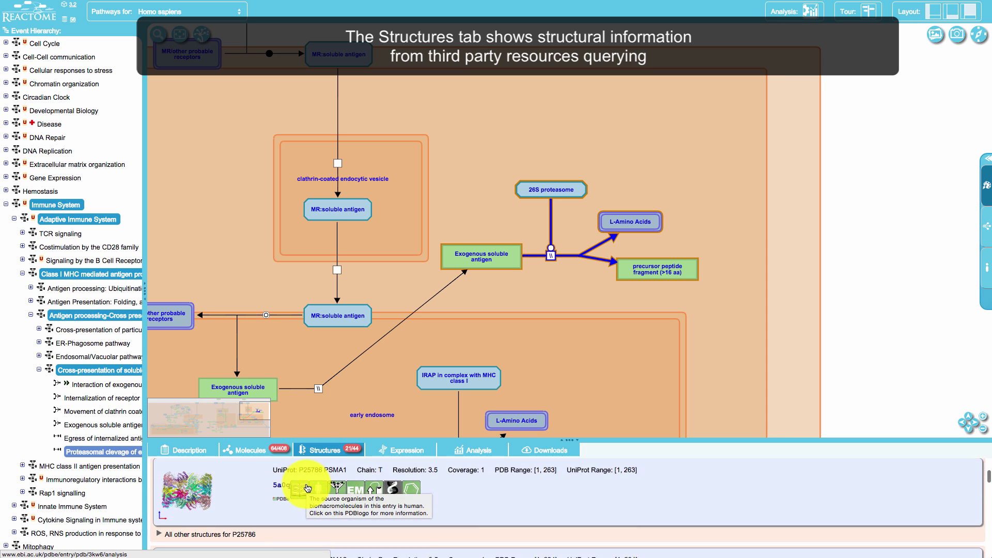
pyautogui.click(234, 532)
pyautogui.scroll(-3, 243, 519)
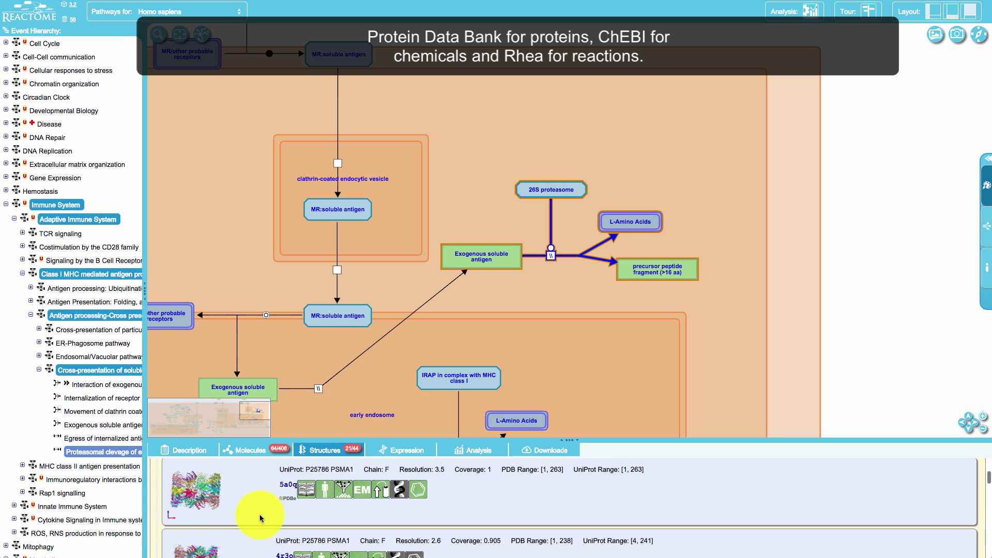
pyautogui.scroll(3, 260, 518)
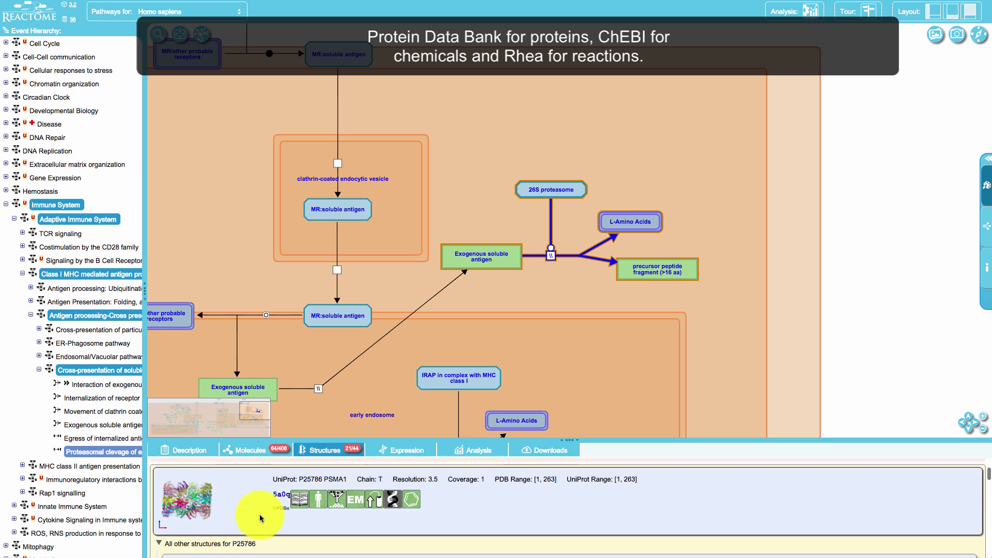
# - Examine the gene expression data across tissues for the reaction's genes
pyautogui.click(383, 452)
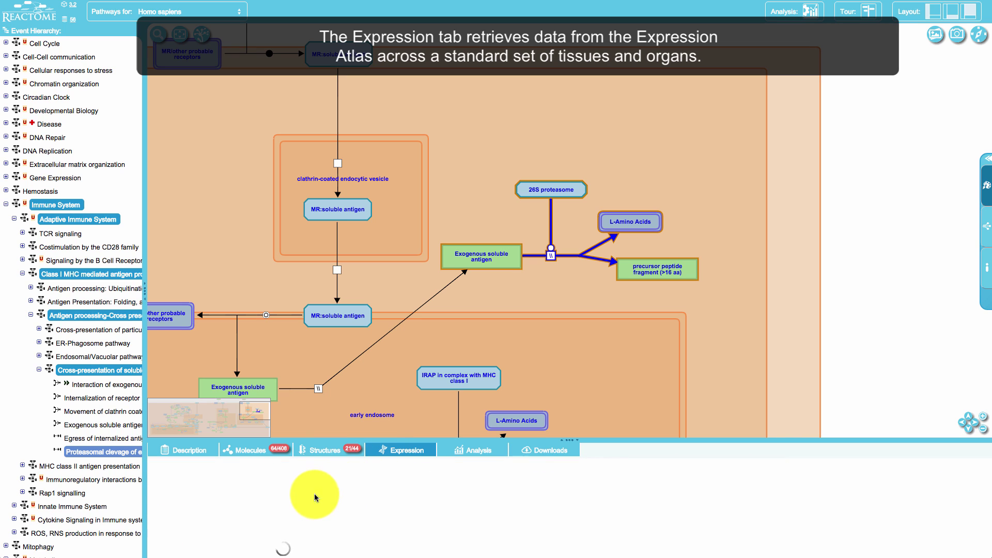
pyautogui.scroll(-3, 264, 501)
pyautogui.scroll(-5, 263, 500)
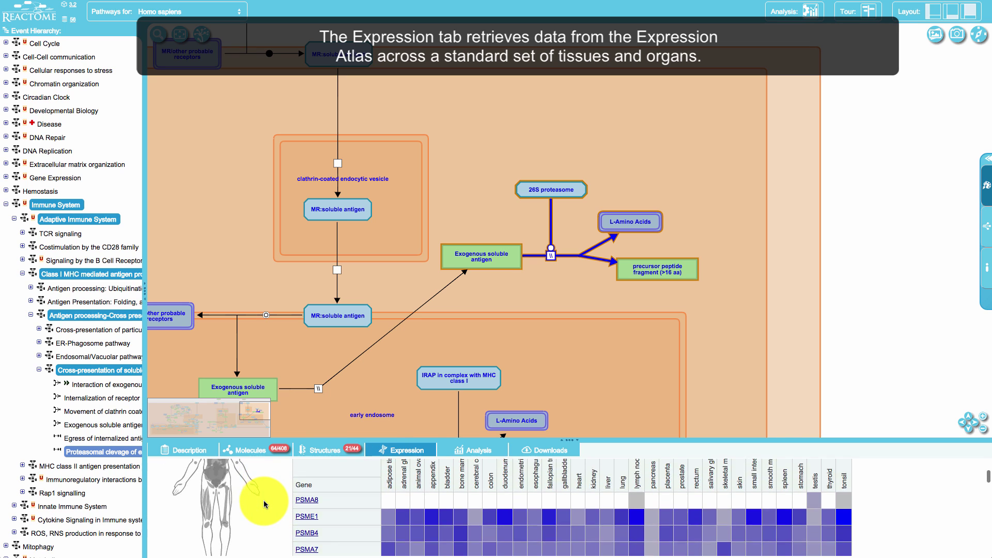
pyautogui.scroll(8, 264, 500)
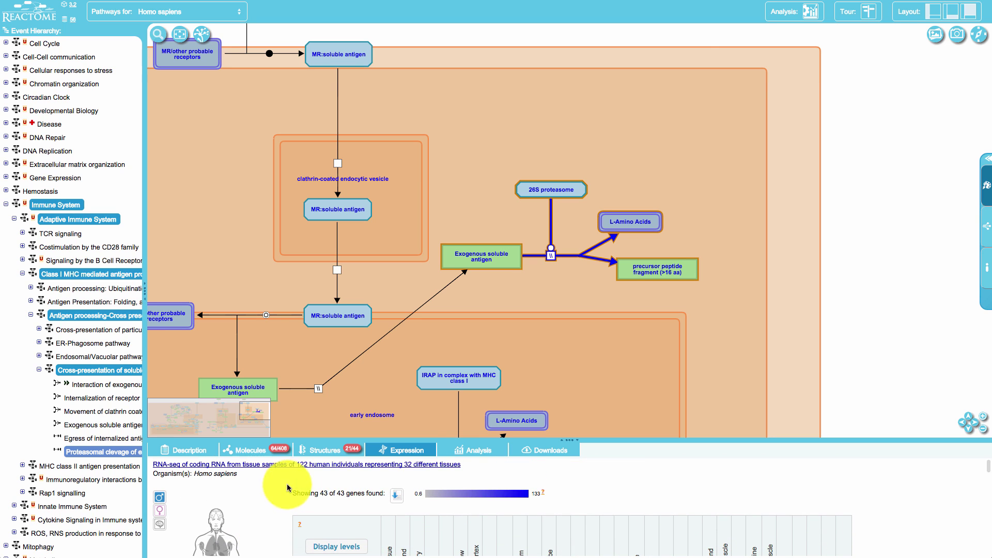
# - View the download formats offered for the pathway and return to the reaction's description
pyautogui.click(551, 455)
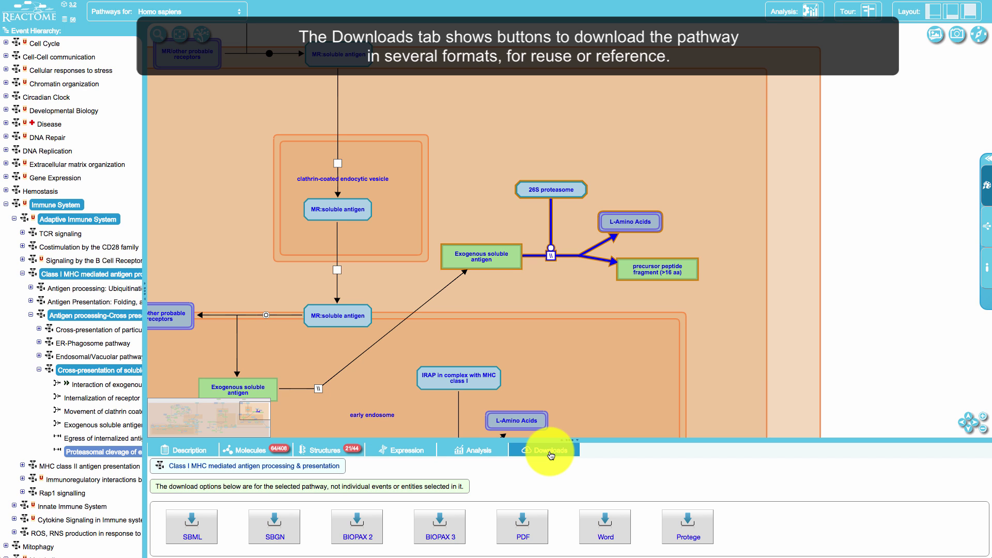
pyautogui.click(196, 449)
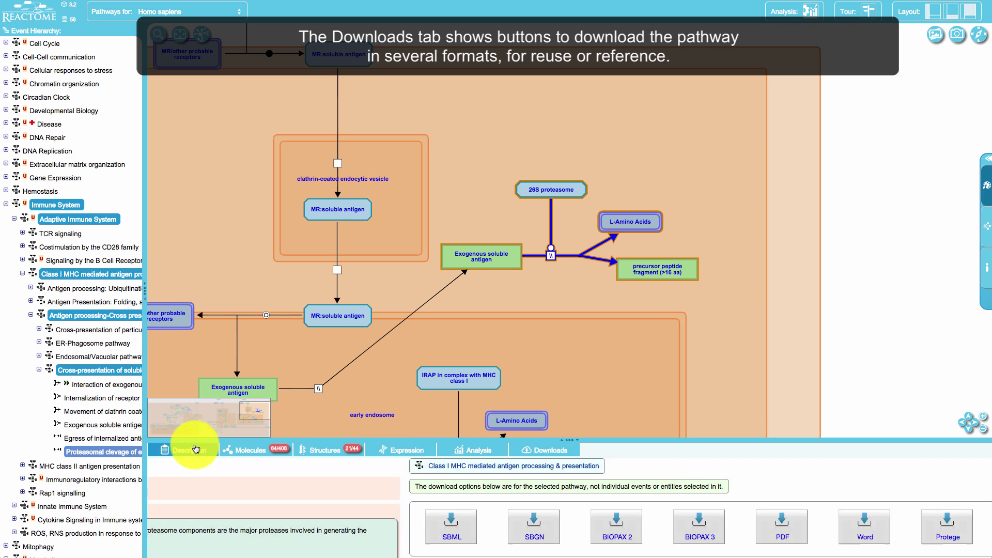
# - Open the Opioid Signalling pathway from Signaling by GPCR within Signal Transduction in the event hierarchy
pyautogui.scroll(-3, 44, 458)
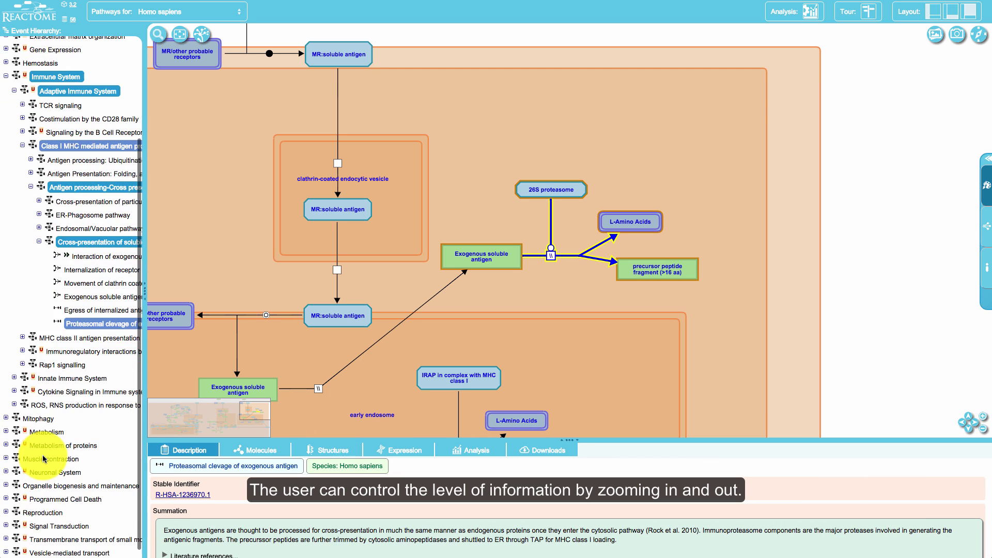
pyautogui.click(7, 526)
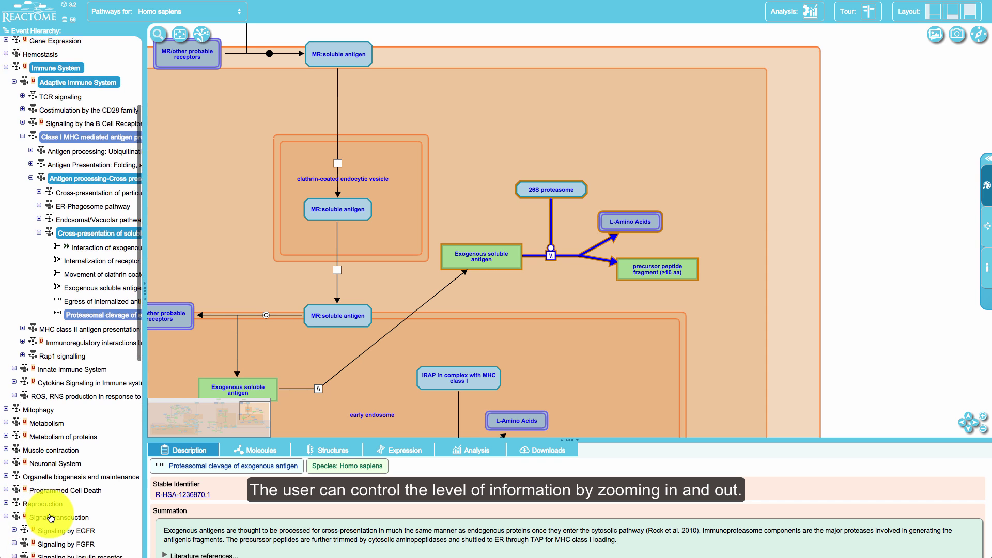
pyautogui.scroll(-5, 16, 511)
pyautogui.click(14, 488)
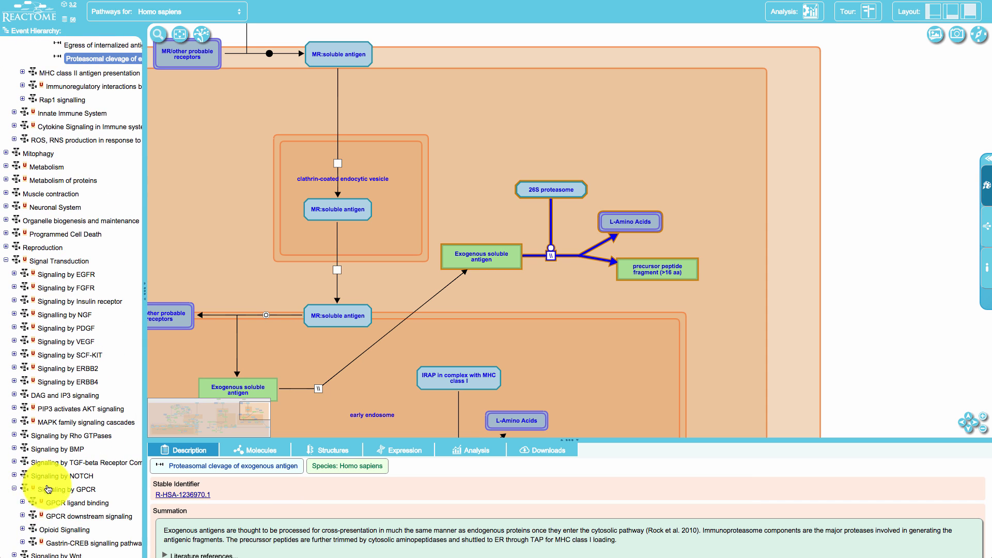
pyautogui.scroll(-1, 21, 491)
pyautogui.click(52, 474)
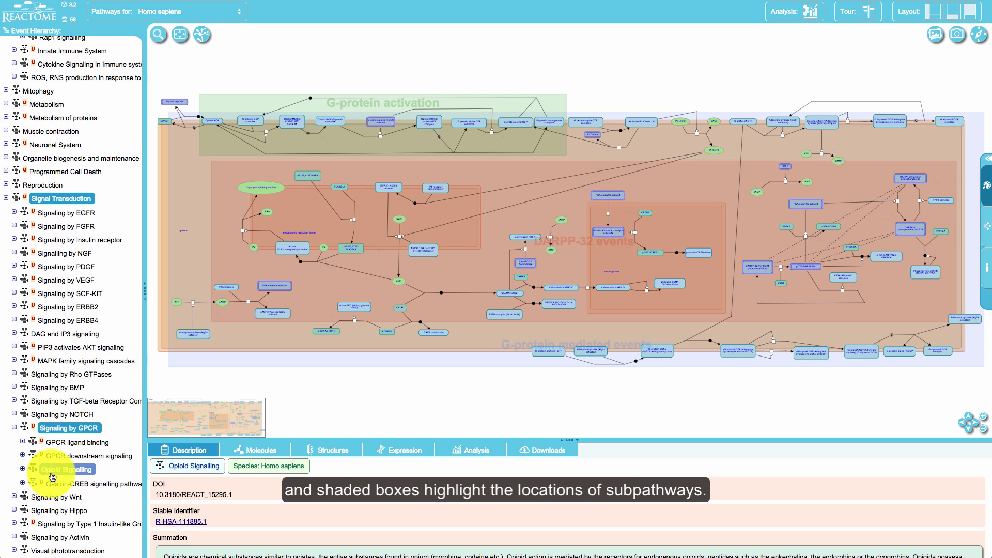
# - Examine the Opioid Signalling diagram at increasing detail, down to the molecular structure shown for p-T185,Y187-MAPK1
pyautogui.scroll(-1, 52, 476)
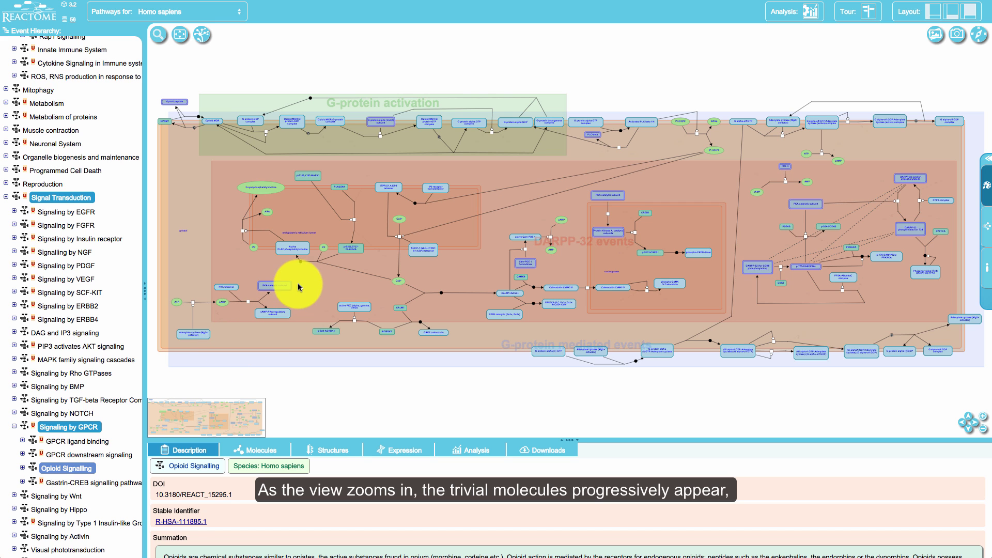
pyautogui.scroll(5, 325, 205)
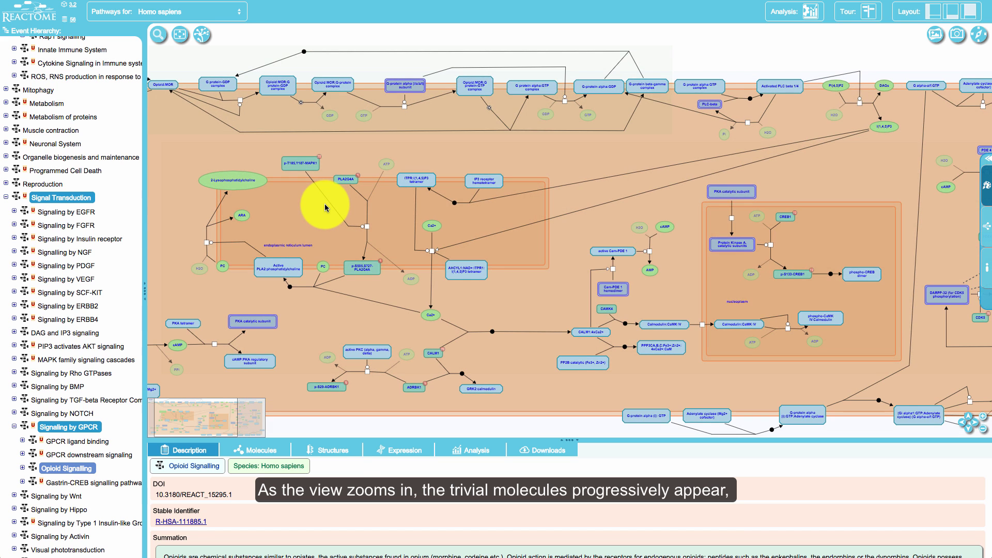
pyautogui.scroll(1, 324, 206)
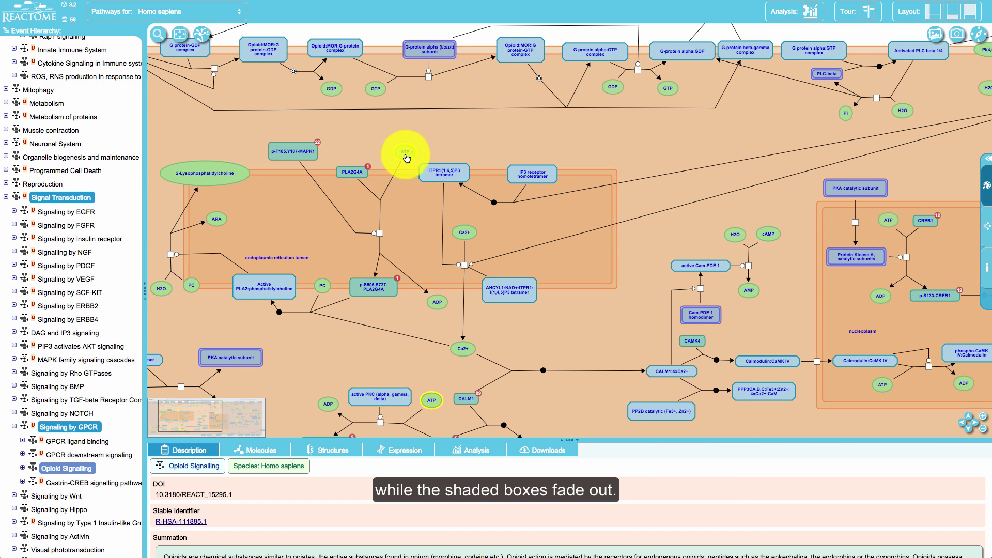
pyautogui.scroll(1, 392, 219)
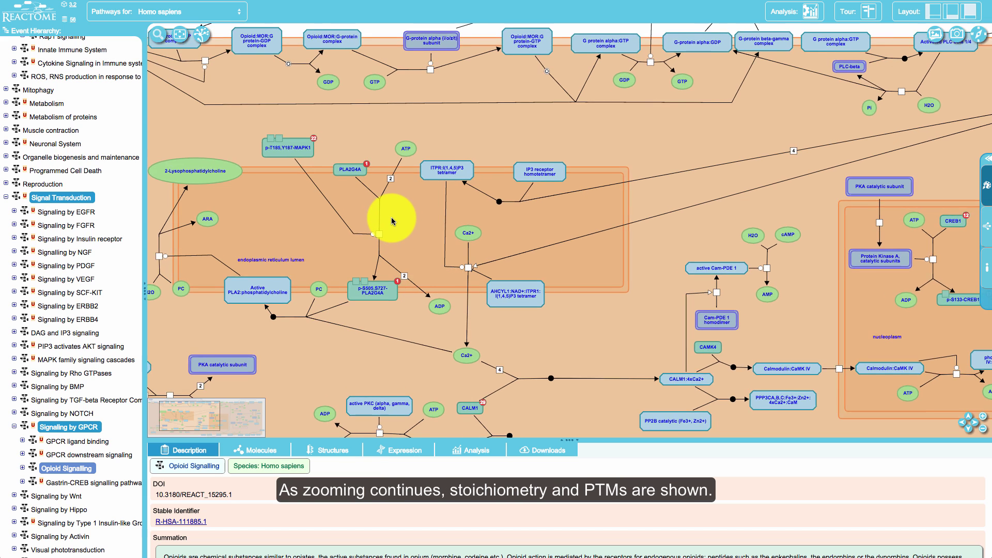
pyautogui.scroll(1, 391, 217)
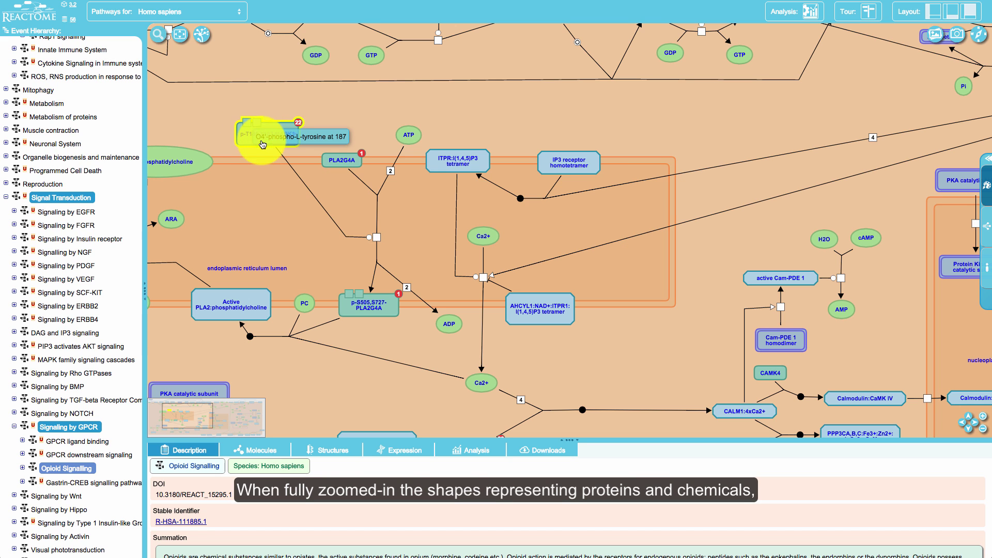
pyautogui.scroll(2, 263, 148)
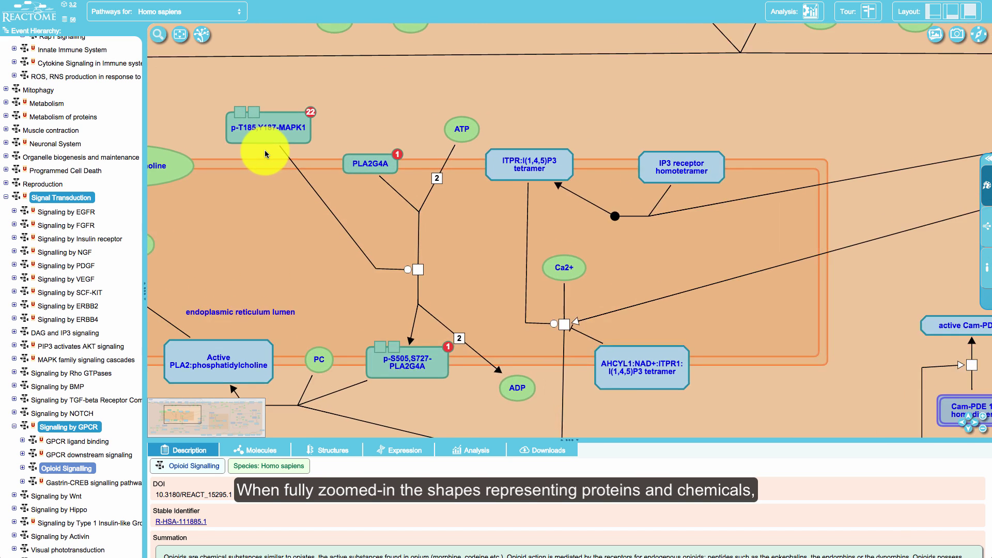
pyautogui.scroll(5, 265, 153)
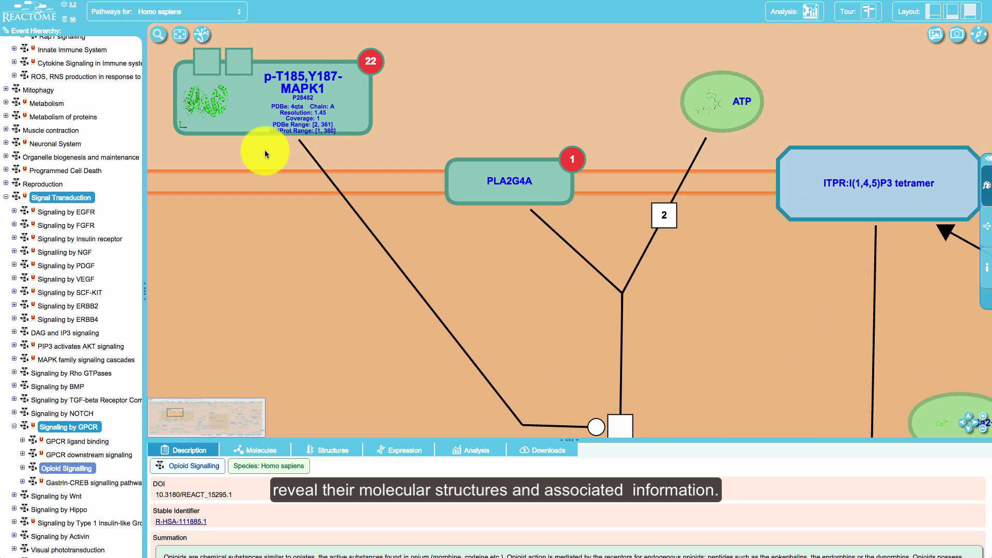
pyautogui.scroll(1, 265, 154)
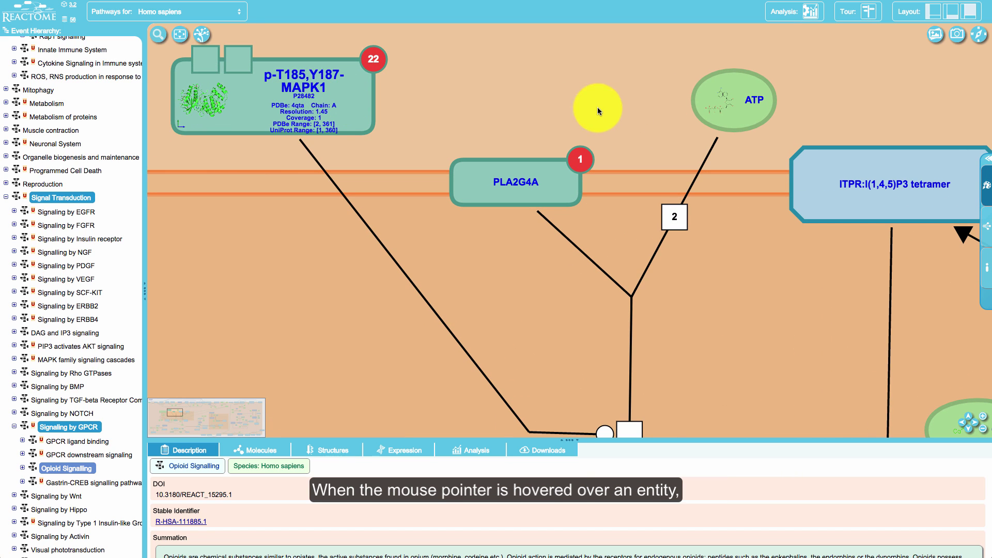
# - View the participating molecules and other pathways for the ITPR:I(1,4,5)P3 tetramer, and close its context information
pyautogui.moveTo(780, 268); pyautogui.dragTo(390, 232)
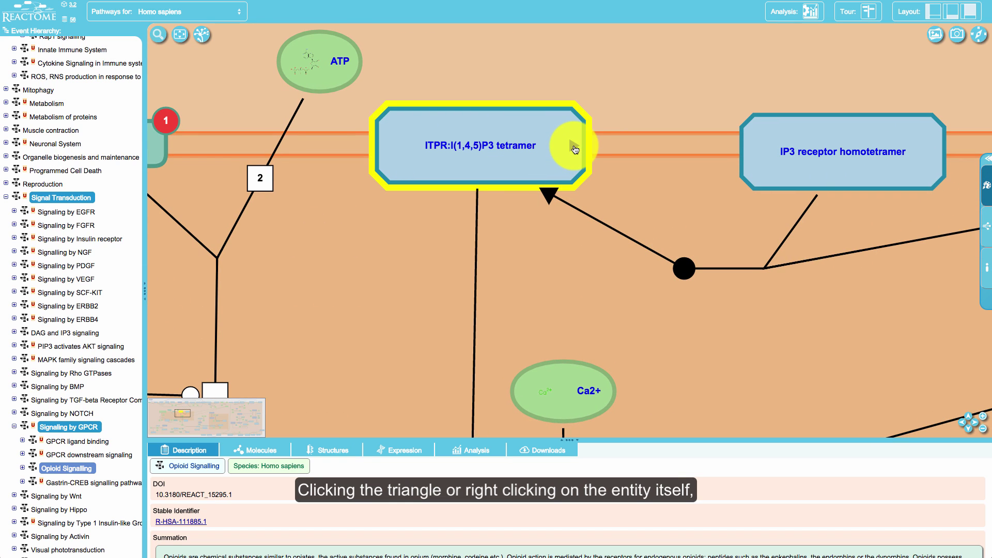
pyautogui.click(575, 149)
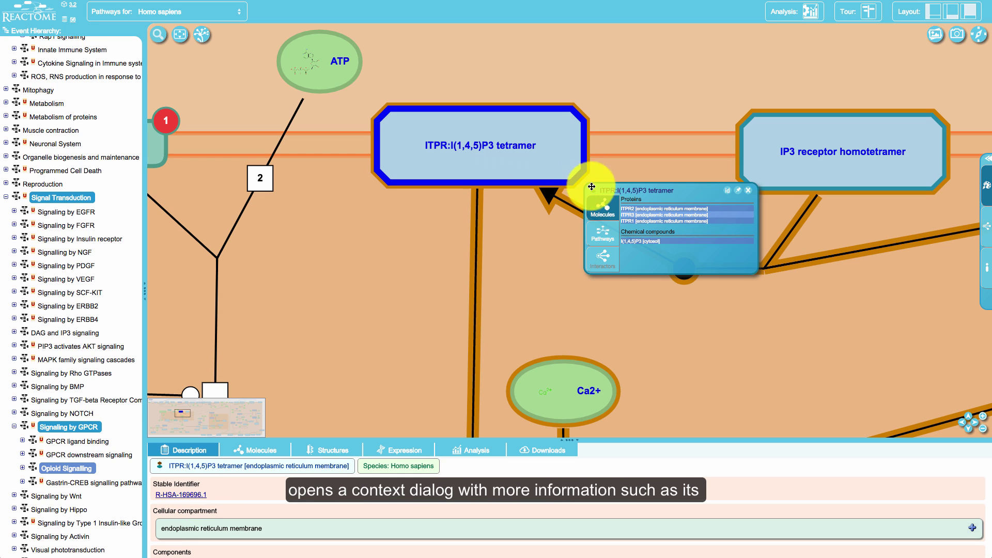
pyautogui.click(608, 237)
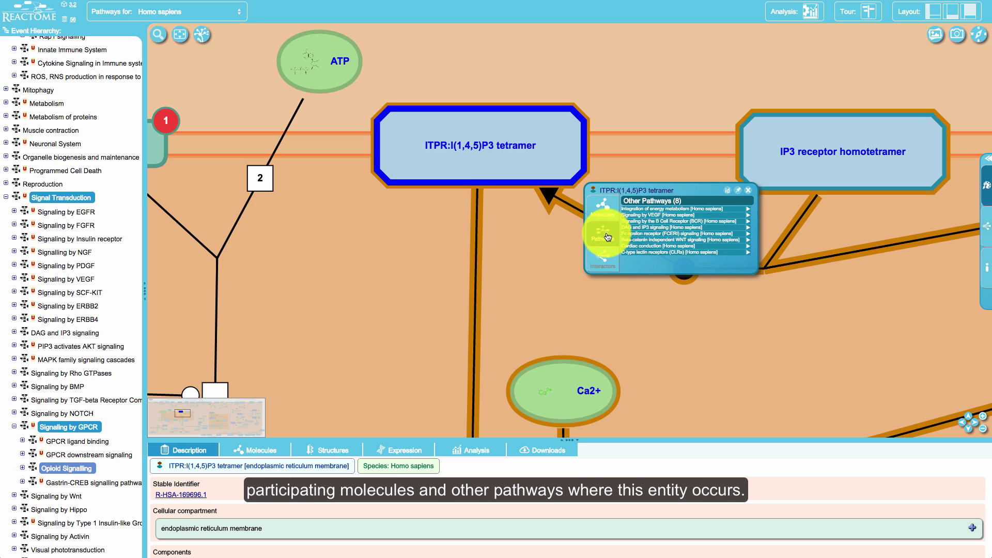
pyautogui.click(605, 213)
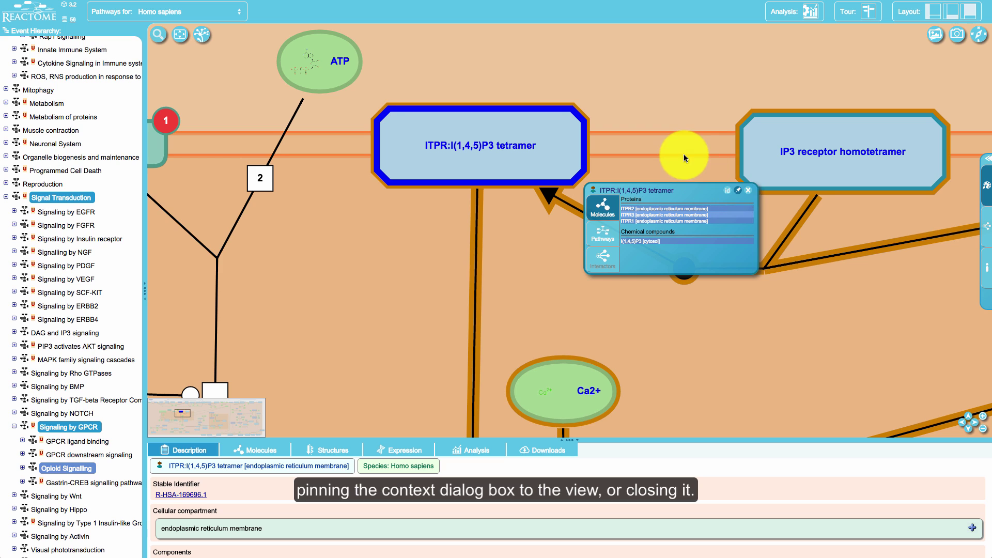
pyautogui.moveTo(687, 155)
pyautogui.mouseDown()
pyautogui.moveTo(616, 148)
pyautogui.moveTo(689, 153)
pyautogui.mouseUp()
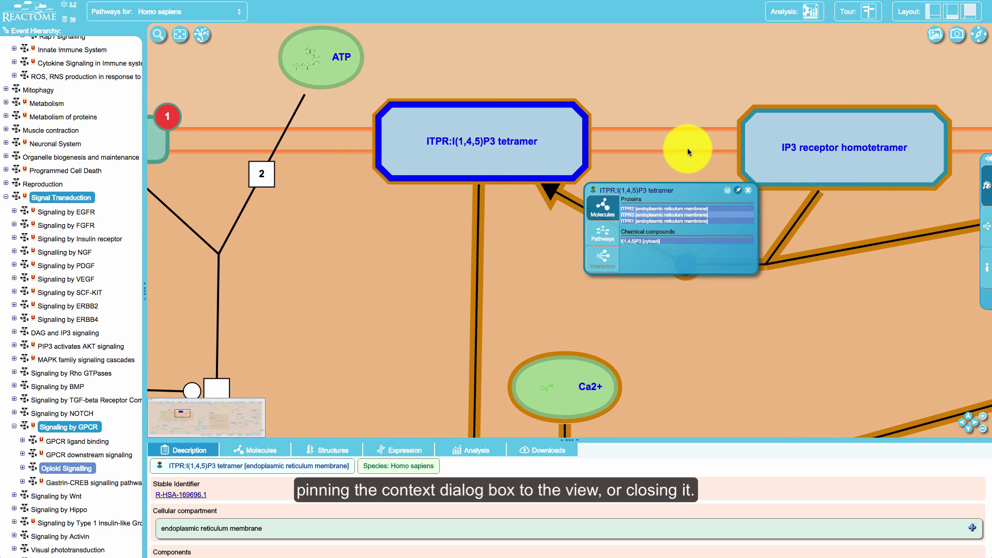
pyautogui.click(748, 193)
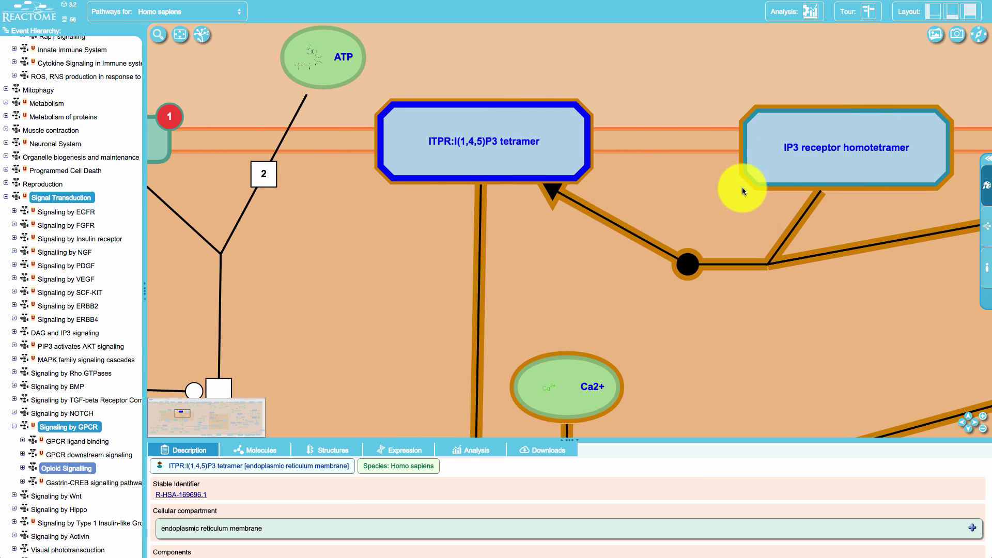
# - Search the whole Opioid Signalling diagram for "camp pde" and go to the reaction cAMP hydrolysis by PDE 4
pyautogui.click(278, 66)
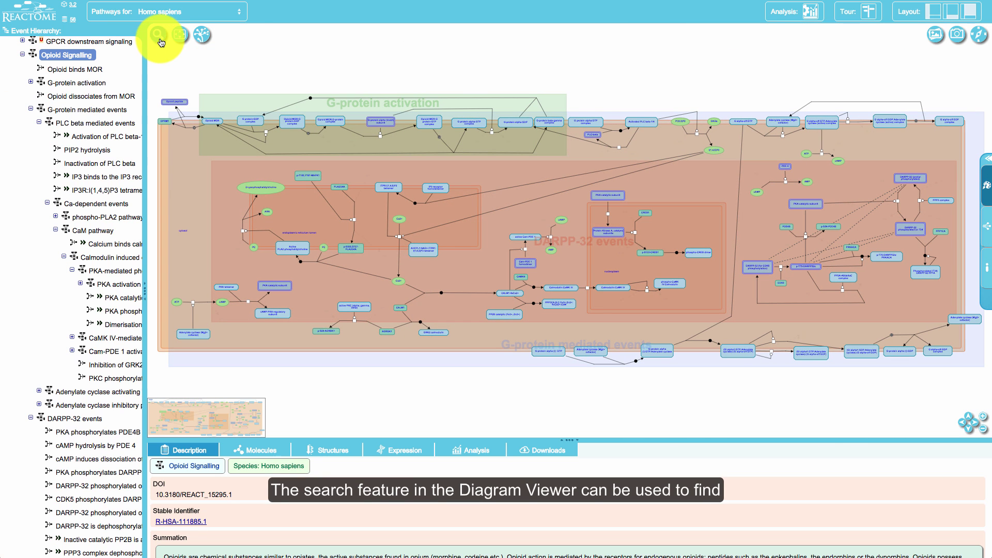
pyautogui.click(159, 38)
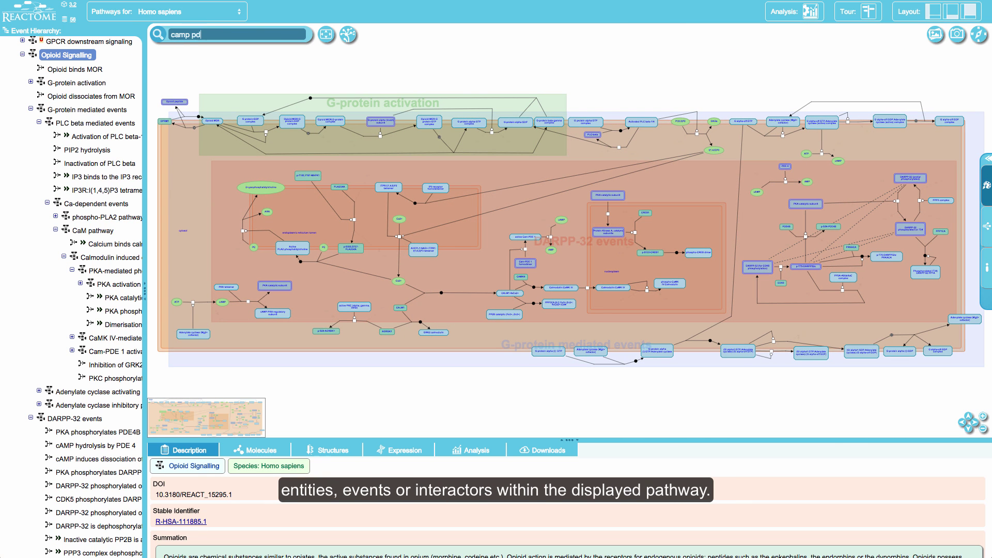
pyautogui.moveTo(196, 70)
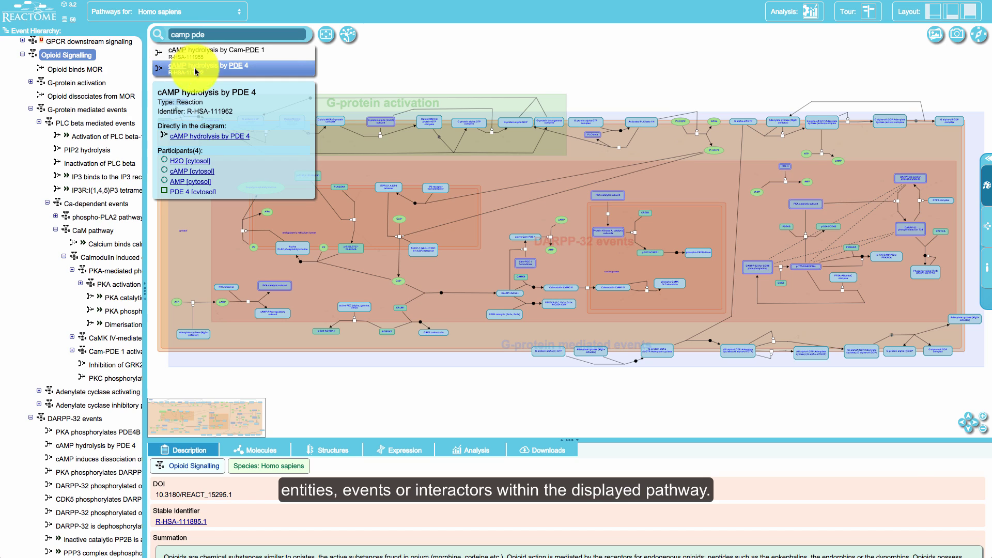
pyautogui.click(215, 136)
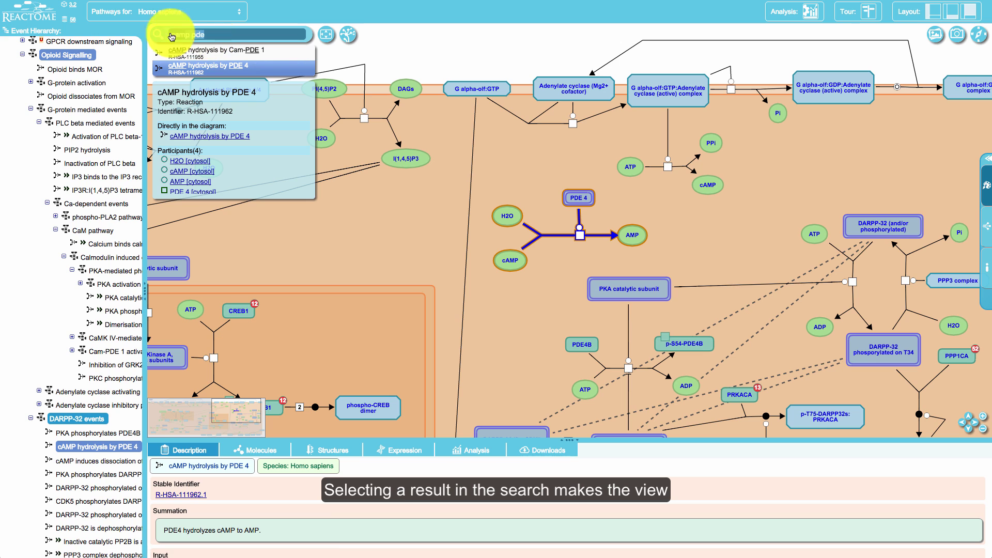
# - Search the diagram for "creb1", go to the reaction PKA phosphorylates CREB, and close the search
pyautogui.write('creb1')
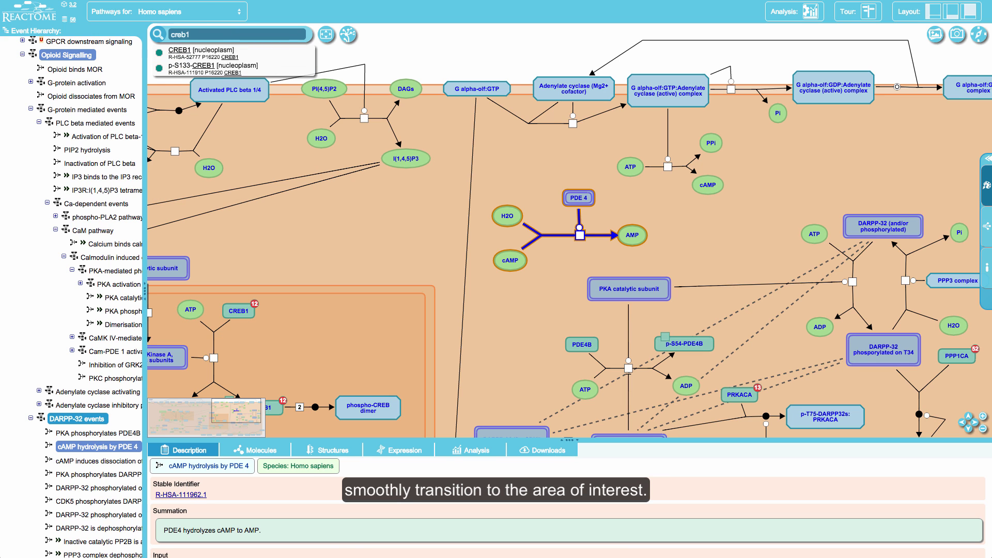
pyautogui.click(185, 52)
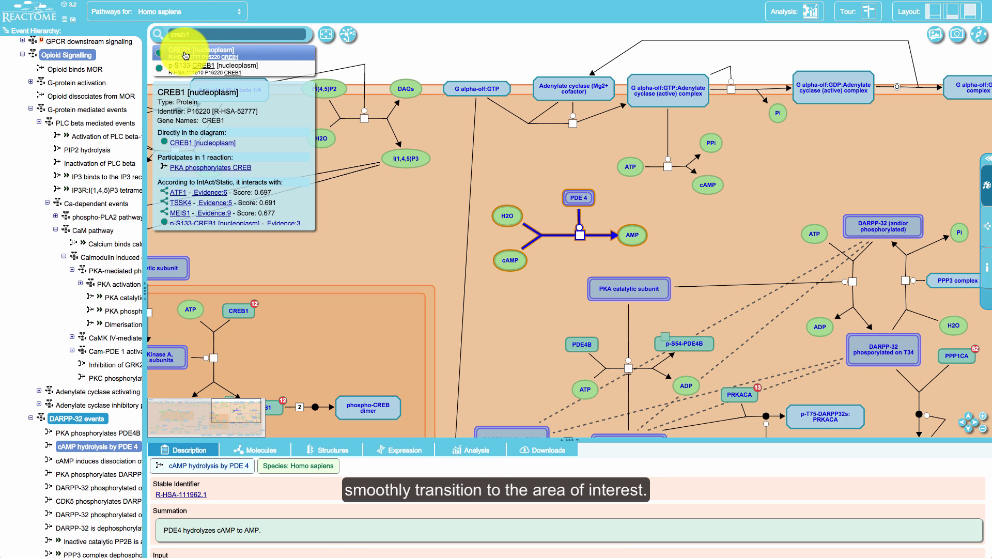
pyautogui.click(203, 168)
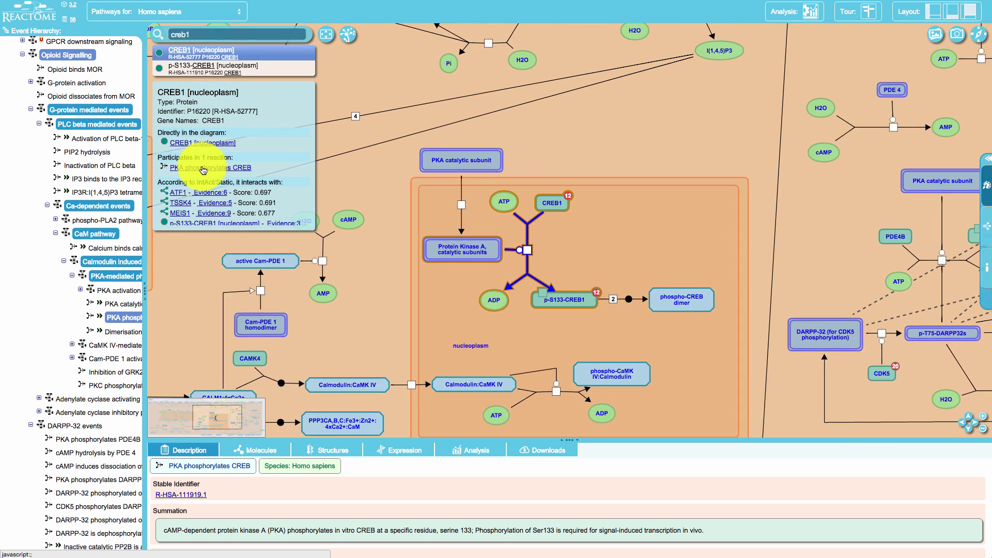
pyautogui.click(156, 34)
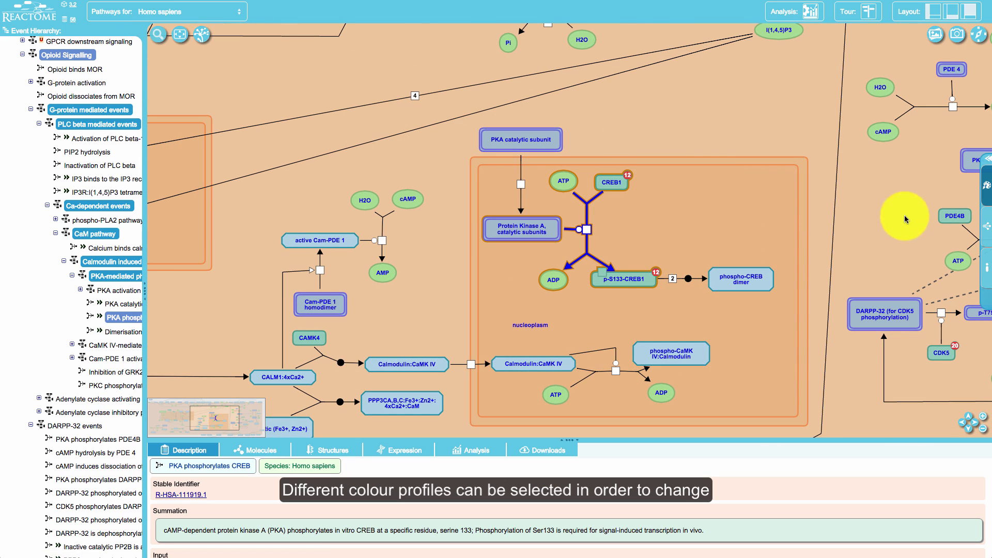
# - Switch the diagram colour profile to Standard and back to Modern, and collapse the settings
pyautogui.click(986, 203)
pyautogui.click(970, 204)
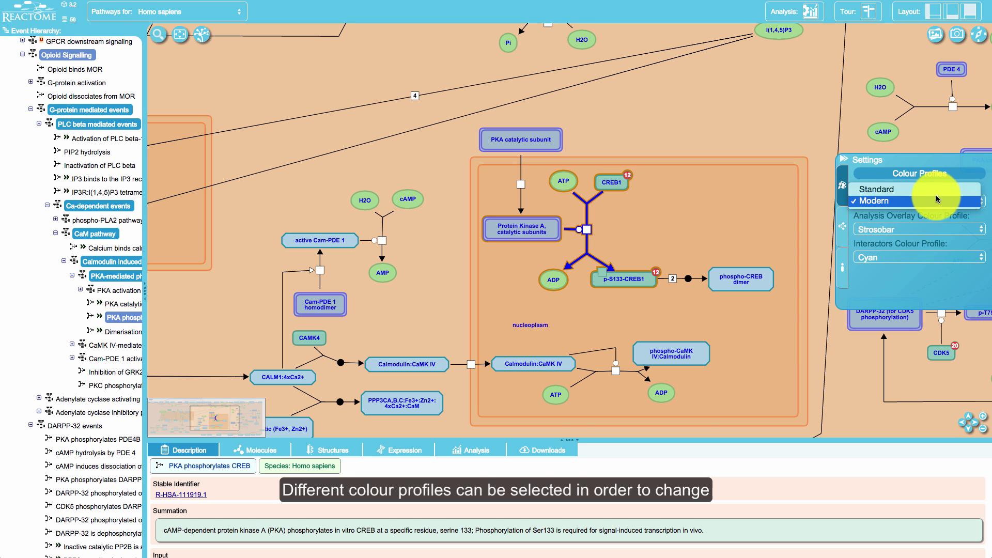
pyautogui.click(936, 189)
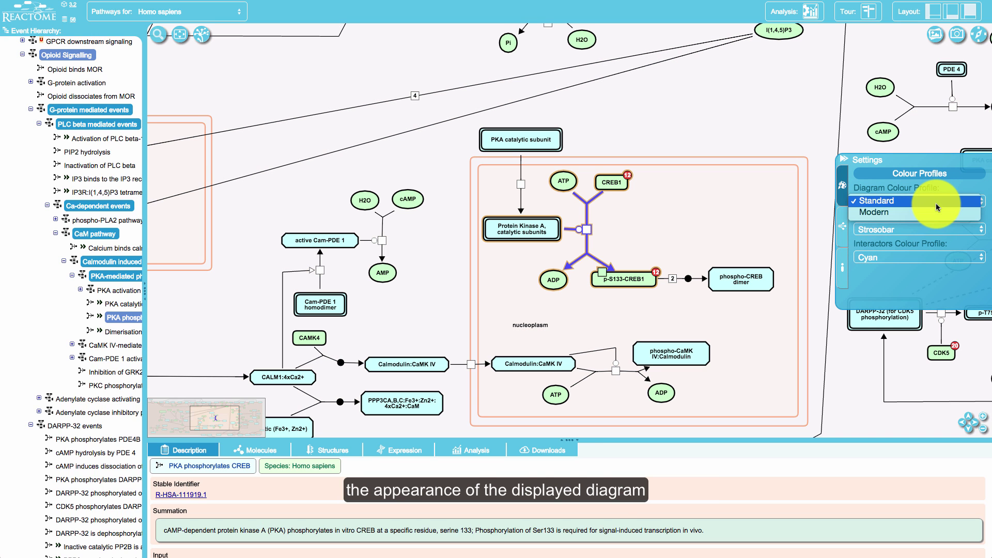
pyautogui.click(936, 212)
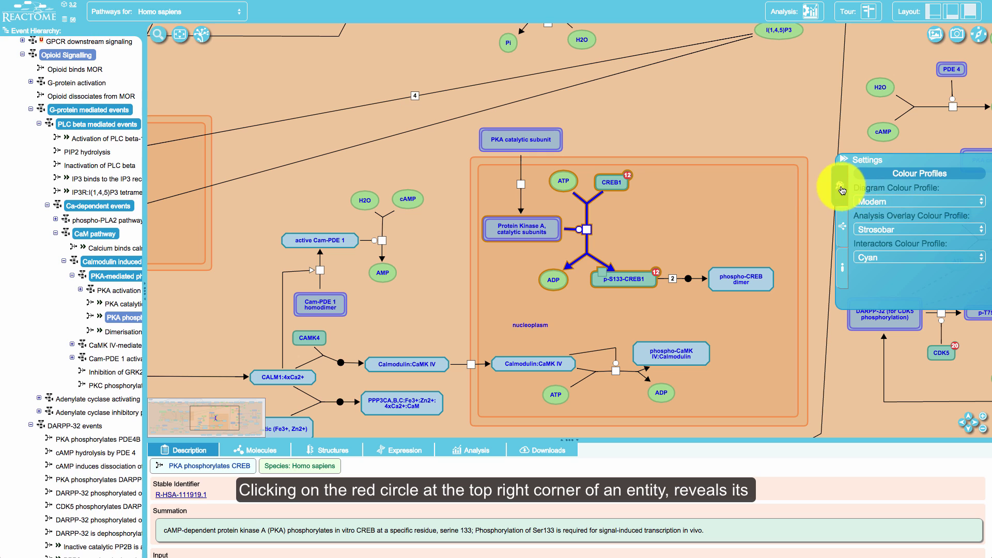
pyautogui.click(841, 188)
# - Show the interactors of CREB1 and CDK5 around their nodes in the diagram, and hide those of CDK5 again
pyautogui.click(619, 199)
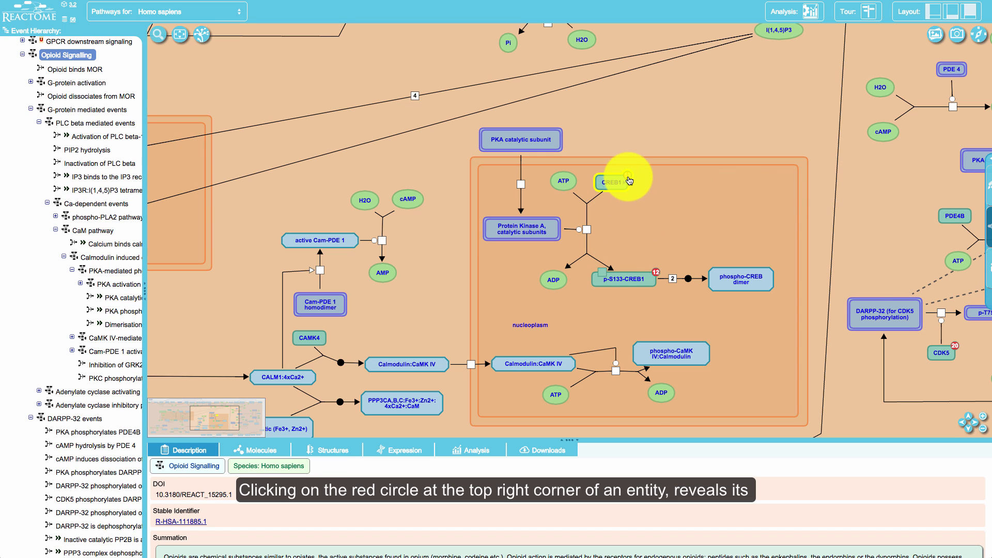
pyautogui.click(627, 177)
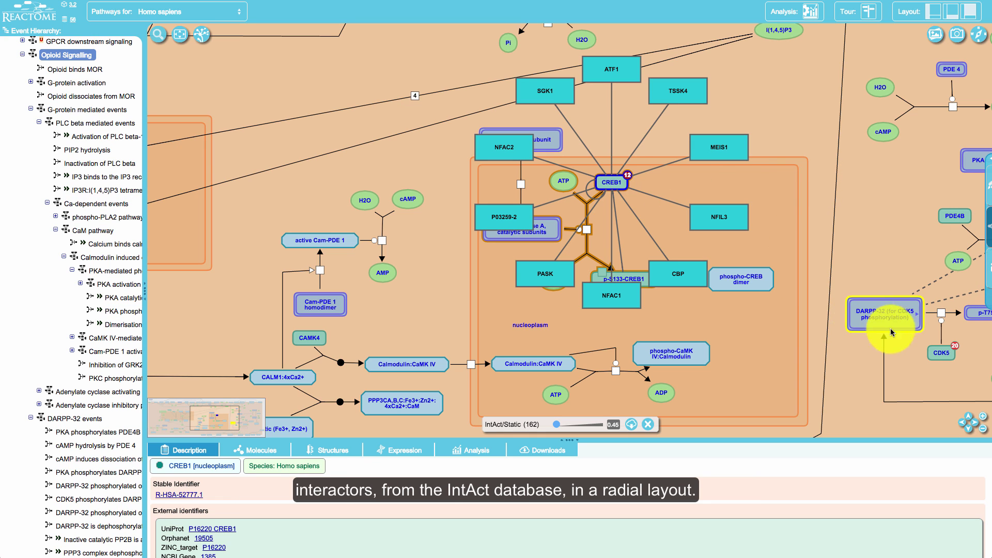
pyautogui.click(955, 346)
pyautogui.moveTo(764, 337)
pyautogui.mouseDown()
pyautogui.moveTo(598, 284)
pyautogui.moveTo(580, 304)
pyautogui.mouseUp()
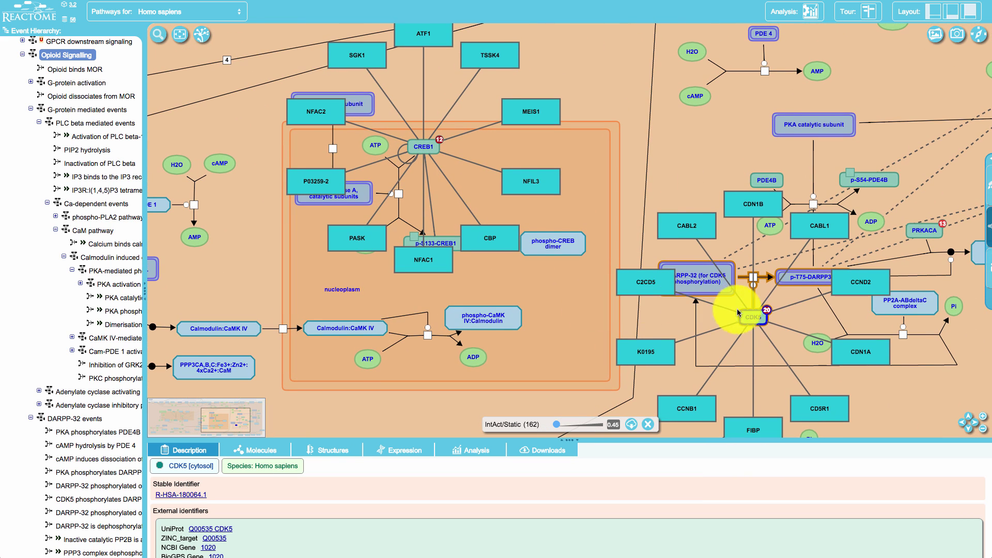
pyautogui.click(766, 311)
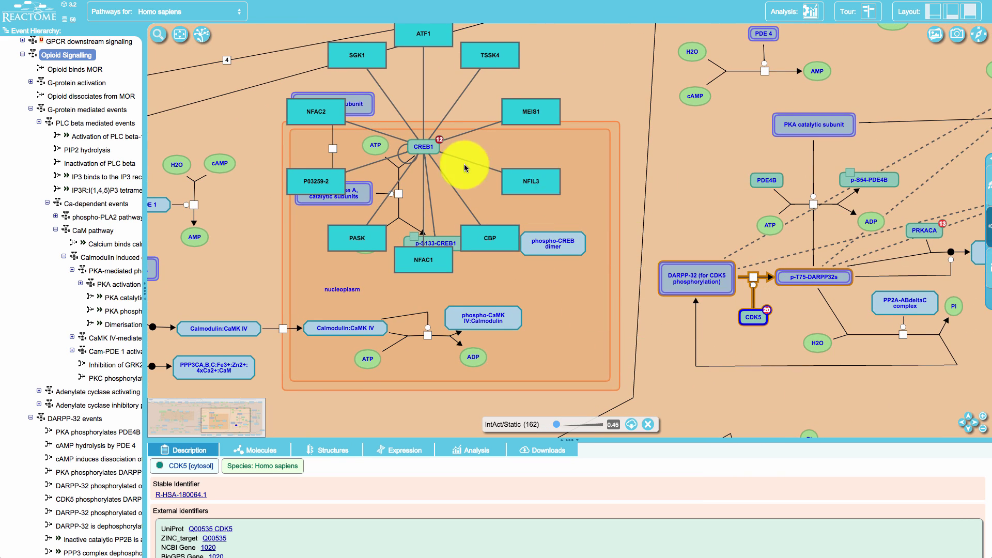
# - List CREB1's interactors in its context dialog, inspect the interactors' molecular structures up close in the diagram, and close the dialog
pyautogui.rightClick(427, 153)
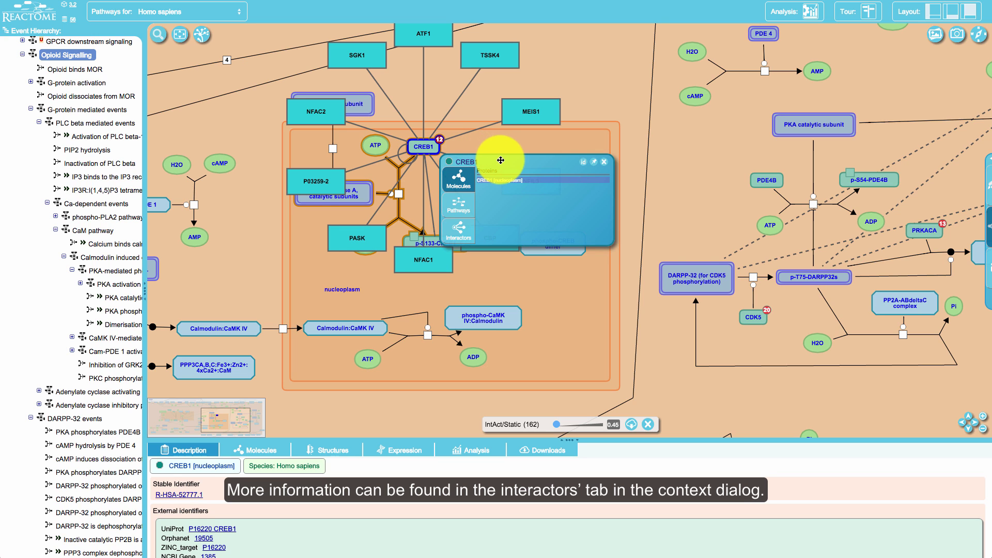
pyautogui.moveTo(506, 160); pyautogui.dragTo(646, 181)
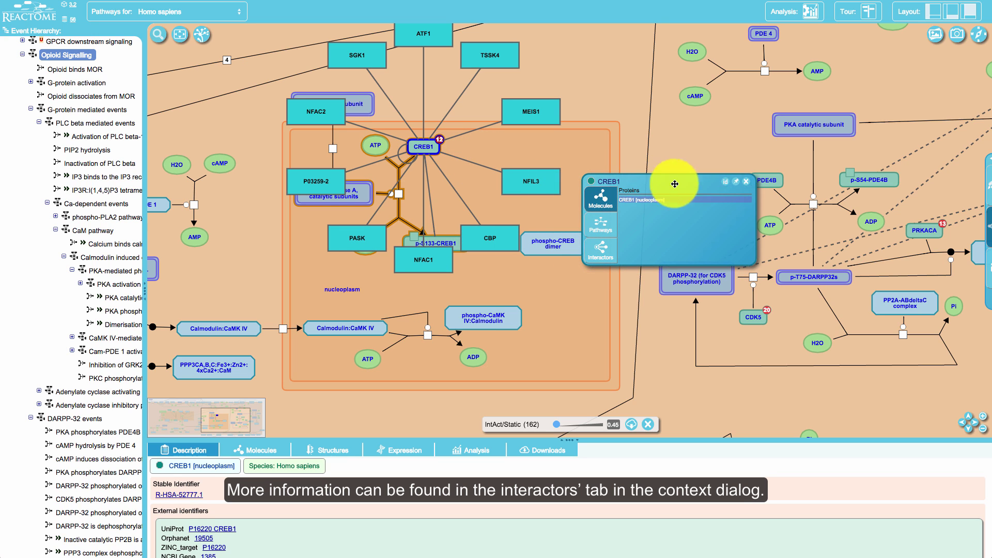
pyautogui.click(613, 251)
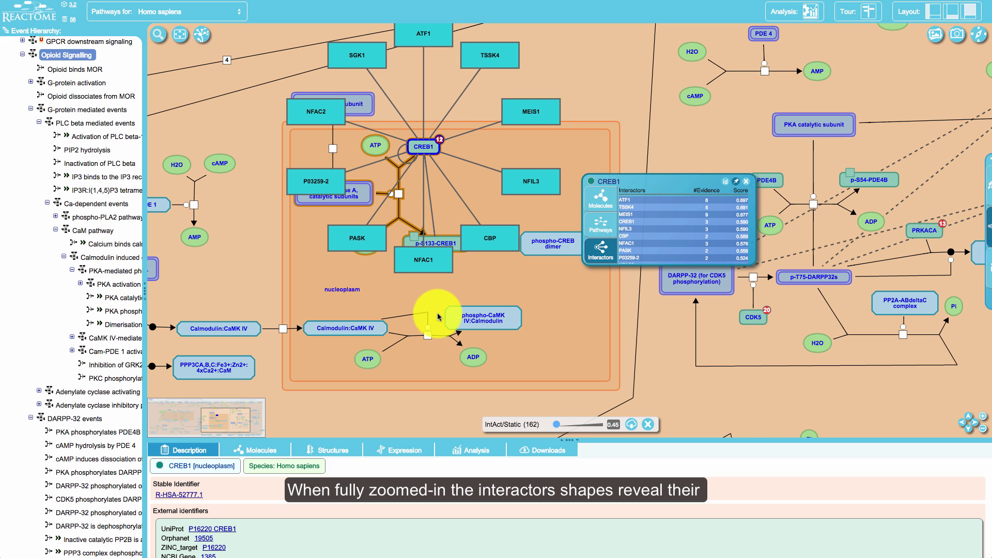
pyautogui.scroll(6, 438, 319)
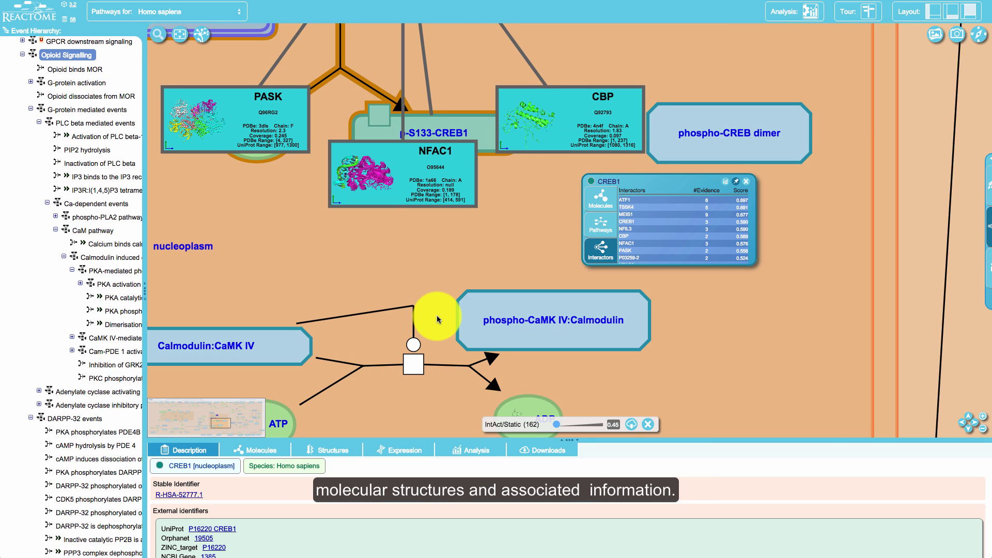
pyautogui.scroll(-2, 436, 315)
pyautogui.scroll(-5, 437, 318)
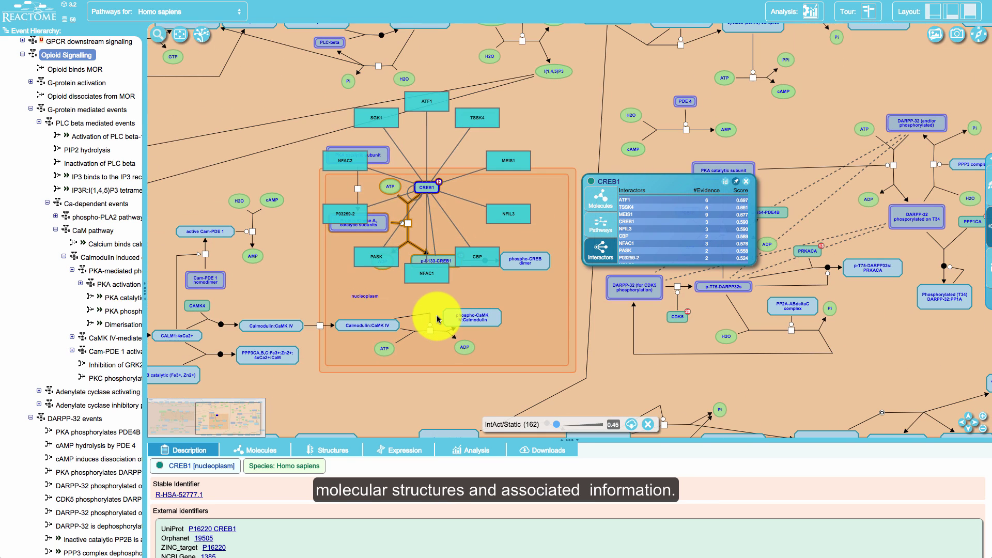
pyautogui.scroll(-1, 437, 319)
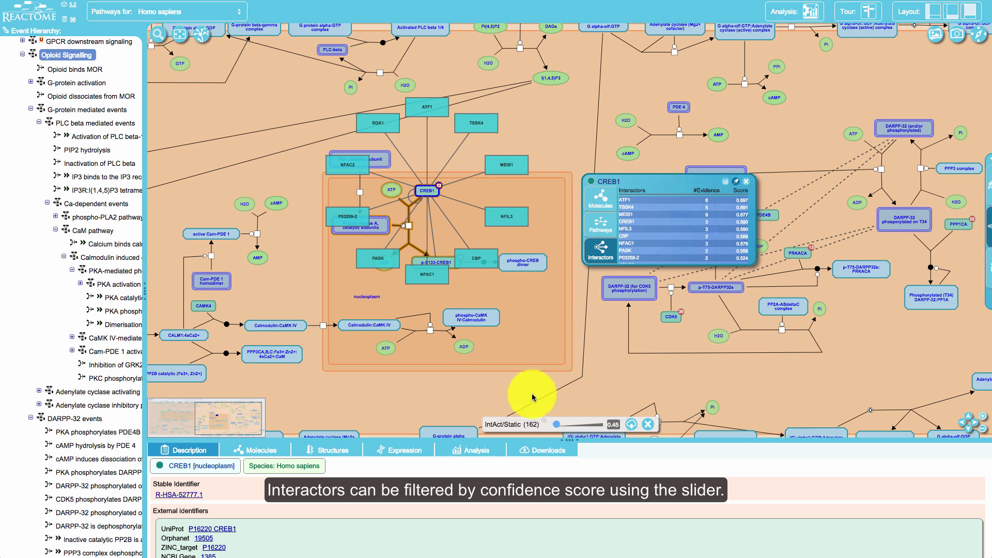
pyautogui.moveTo(566, 427); pyautogui.dragTo(548, 424)
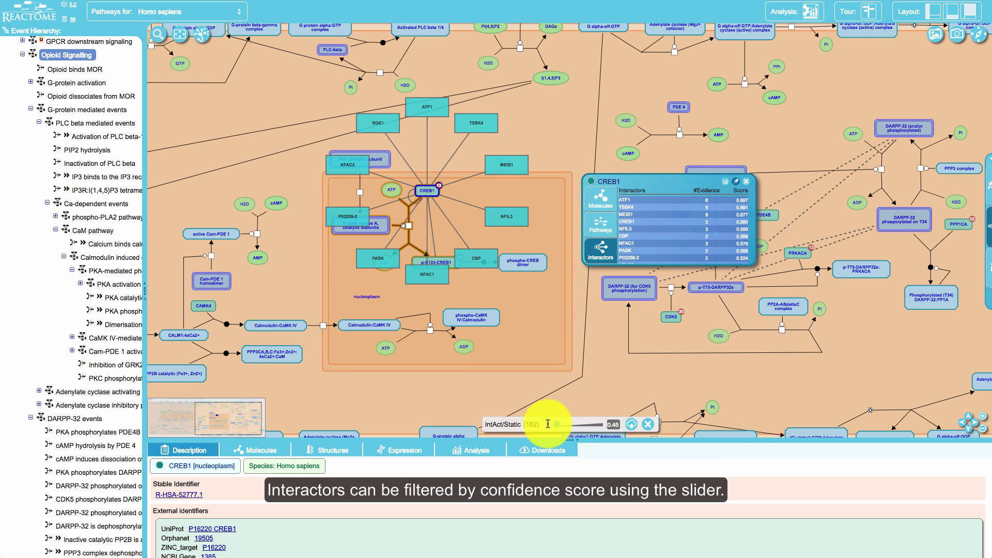
pyautogui.click(746, 182)
# - Switch the interactors colour profile to Teal and back to Cyan in the diagram settings
pyautogui.click(986, 186)
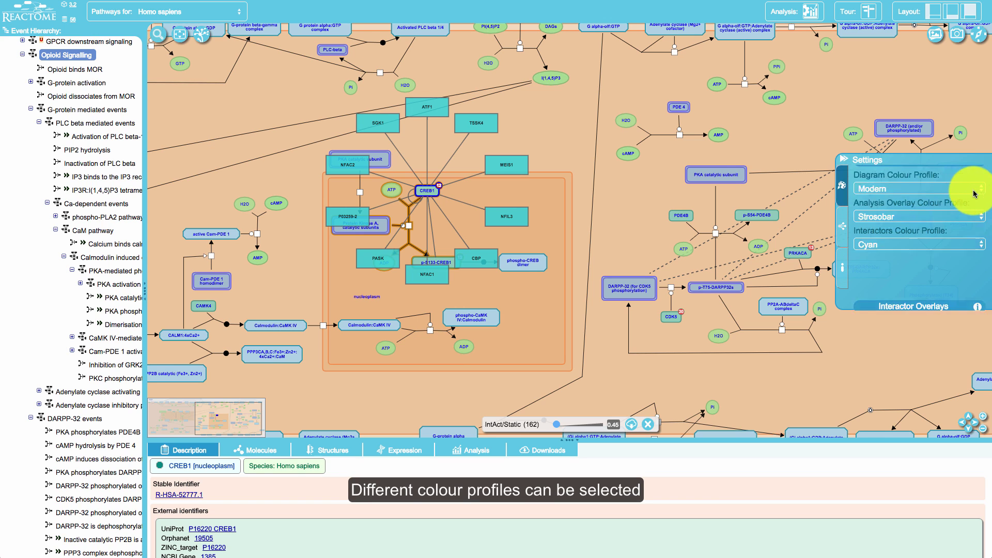
pyautogui.click(919, 258)
pyautogui.click(912, 268)
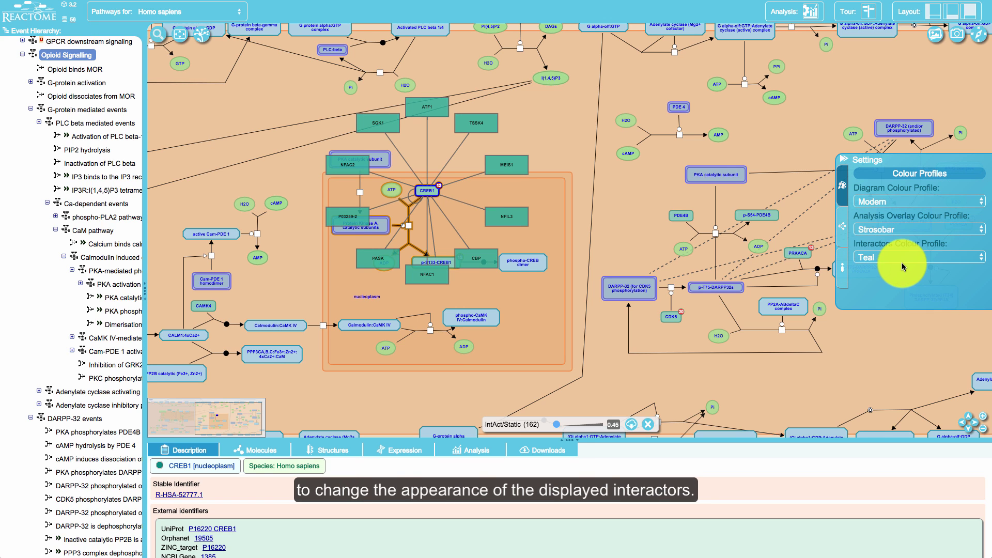
pyautogui.click(904, 257)
pyautogui.click(904, 251)
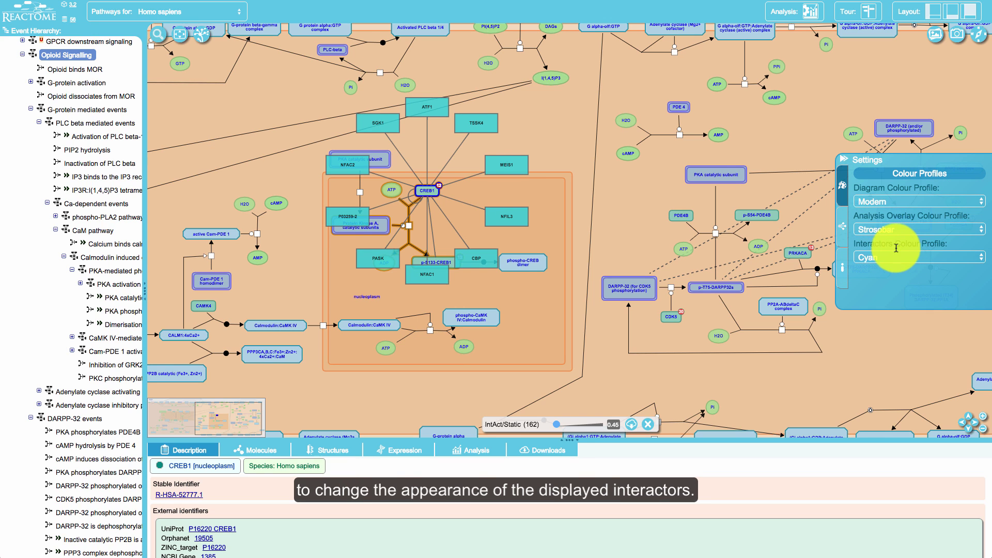
# - Overlay interactors from APID and show those of CDK5, switch back to the IntAct/Static resource, and clear the displayed interactors
pyautogui.click(843, 229)
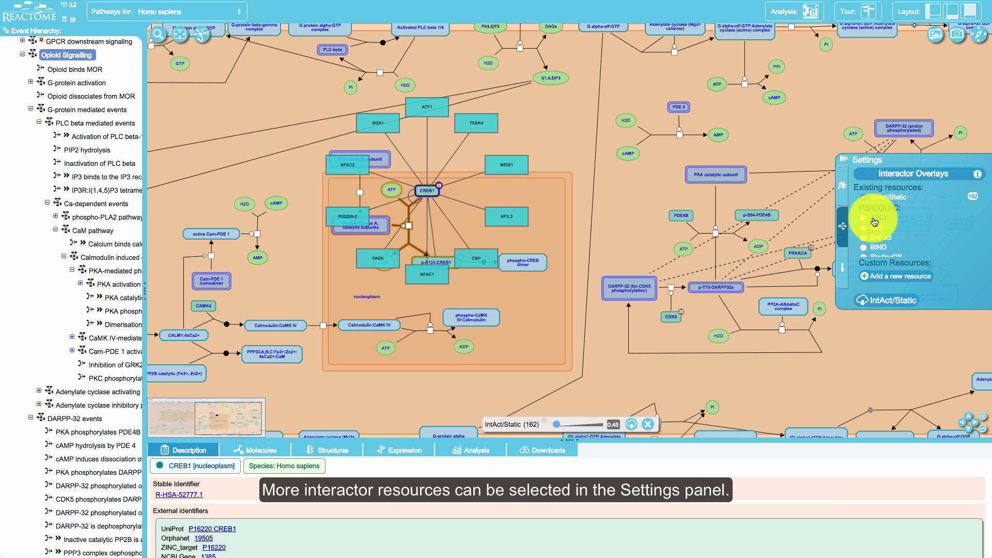
pyautogui.click(875, 221)
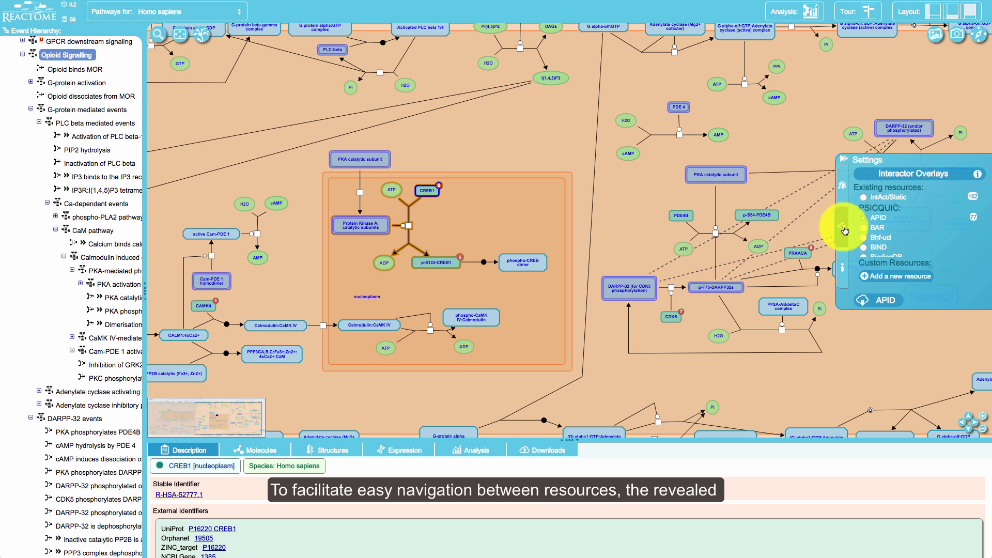
pyautogui.click(682, 315)
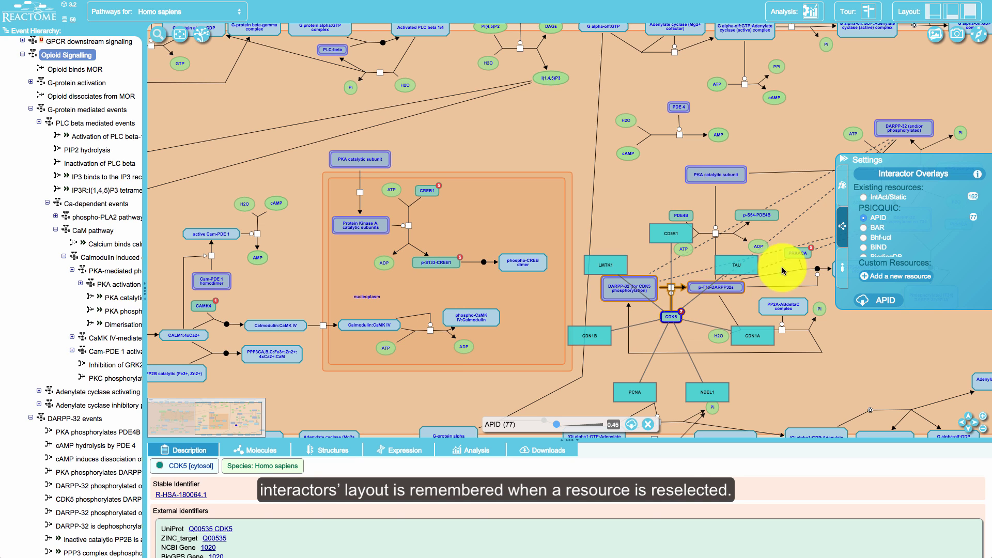
pyautogui.click(883, 198)
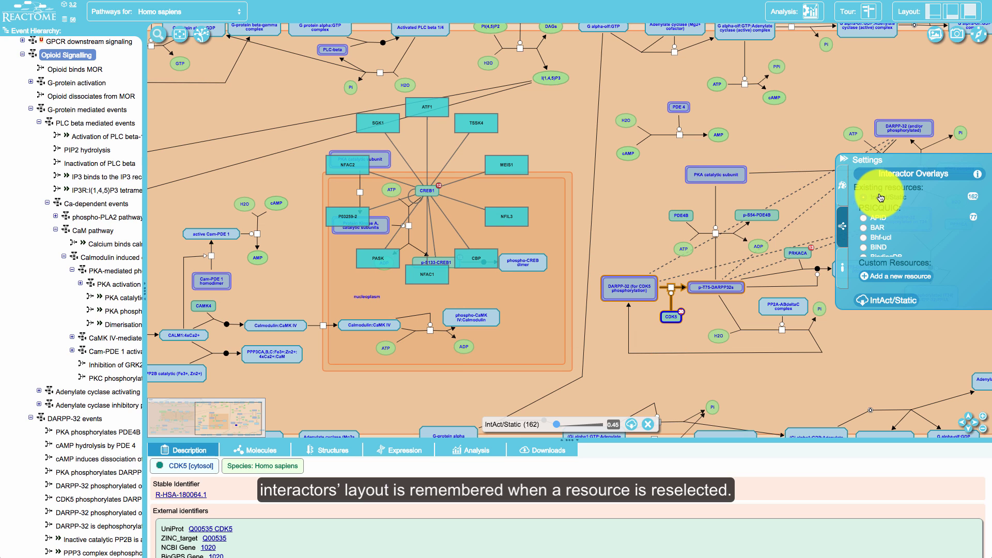
pyautogui.click(649, 429)
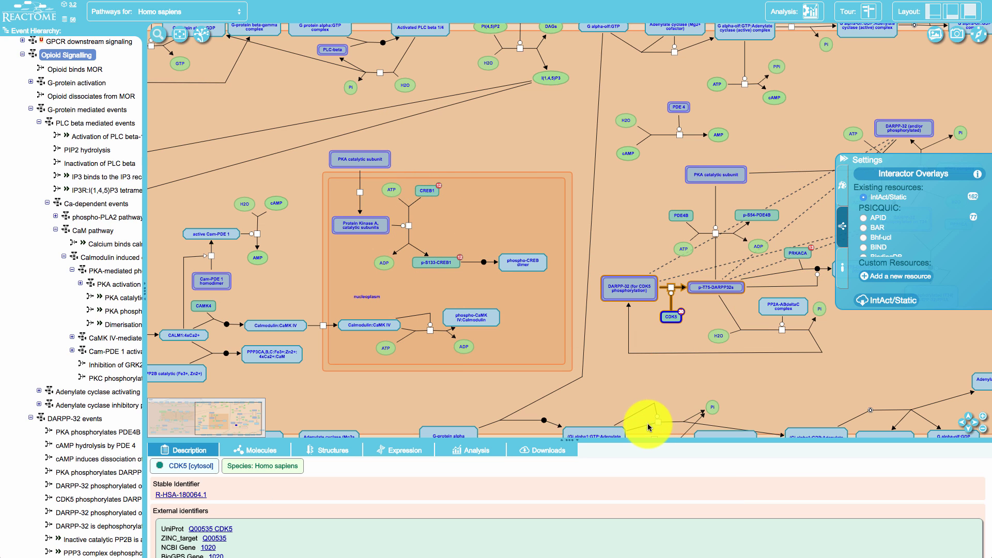
# - Begin adding a new interactor resource and read through the inline help on custom resources and supported data formats
pyautogui.click(883, 277)
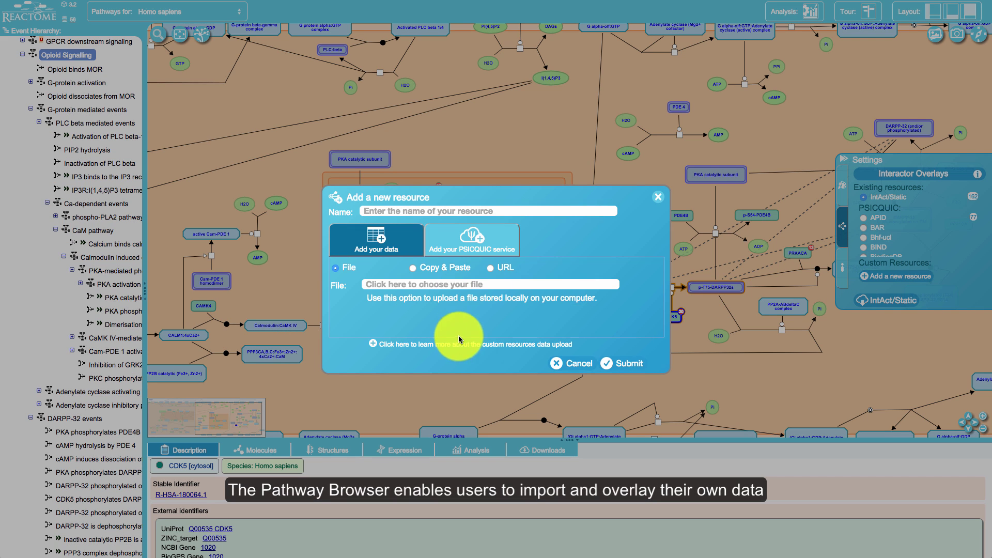
pyautogui.click(376, 345)
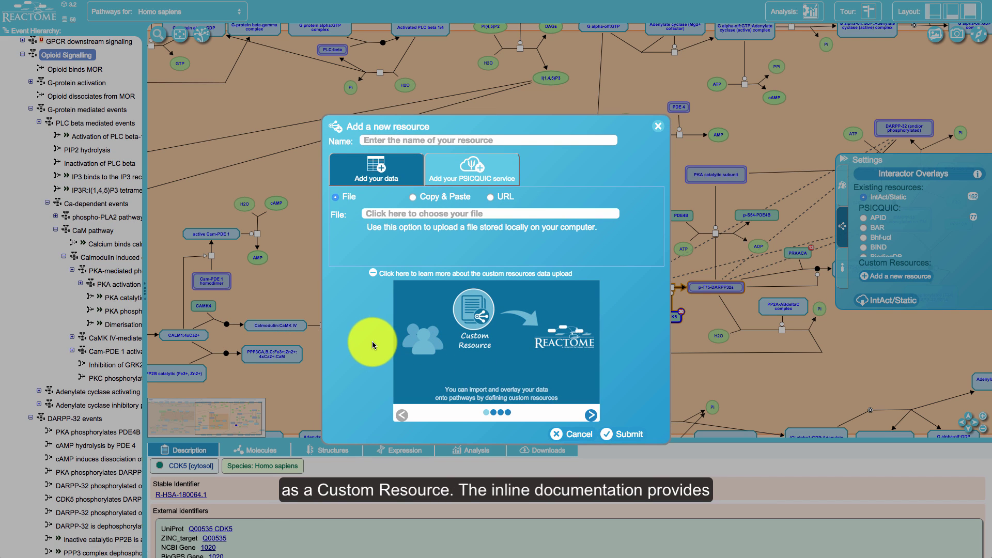
pyautogui.click(591, 416)
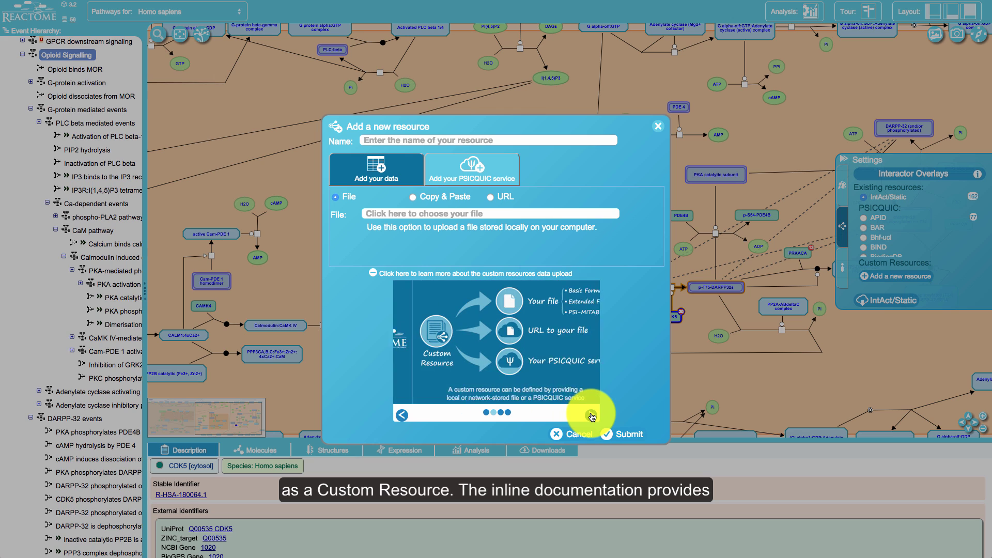
pyautogui.click(591, 415)
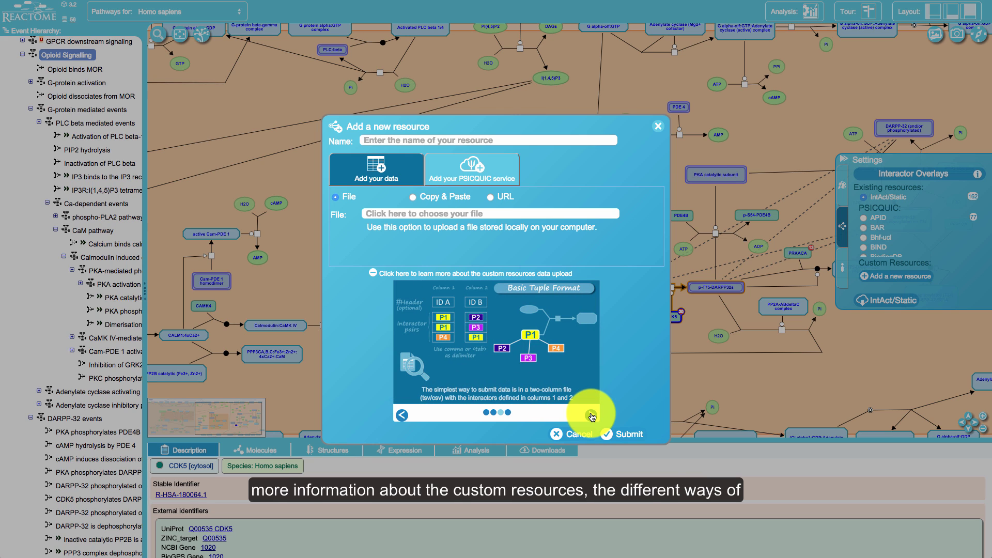
pyautogui.click(591, 415)
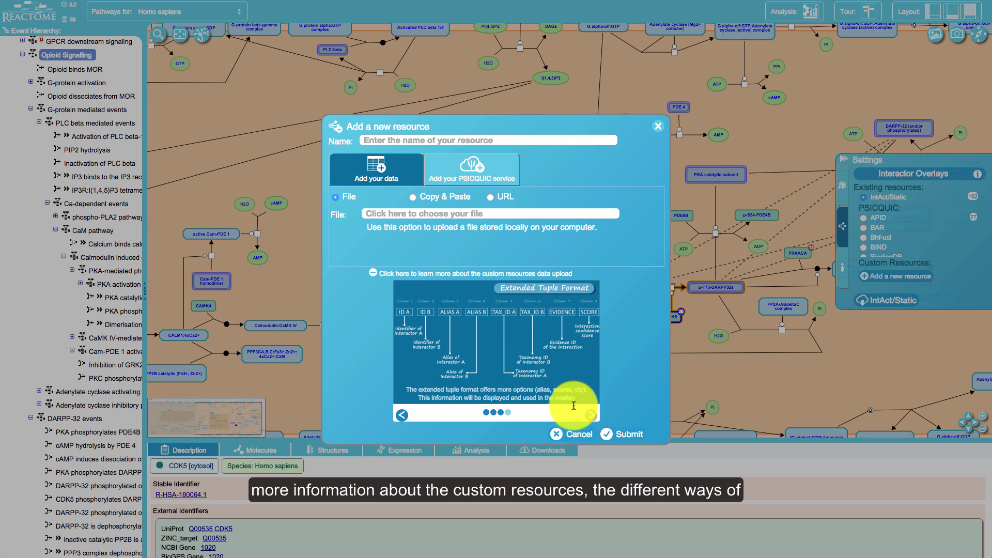
pyautogui.click(380, 274)
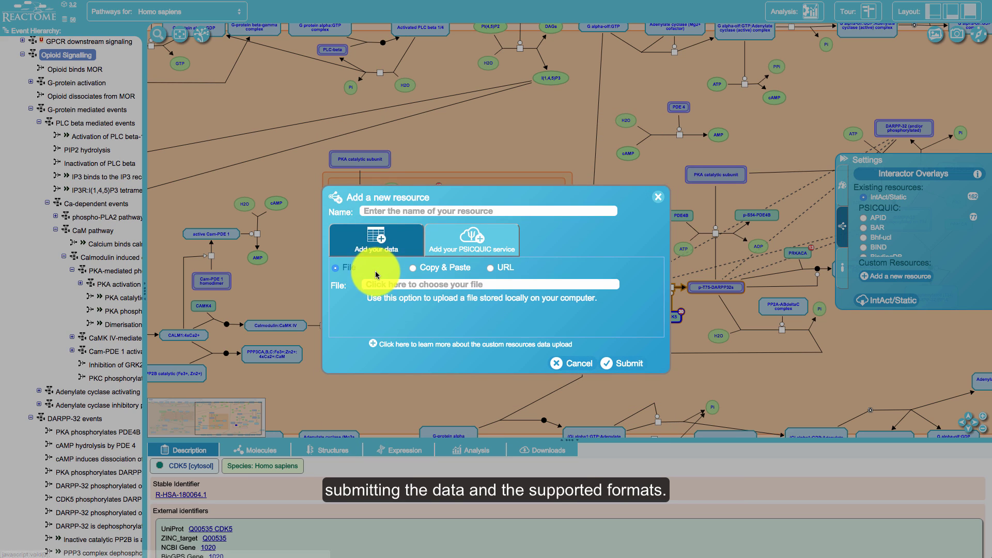
# - Name the new resource "custom", submit copied interactor pairs as pasted column data, and dismiss the confirmation
pyautogui.click(379, 210)
pyautogui.write('custom')
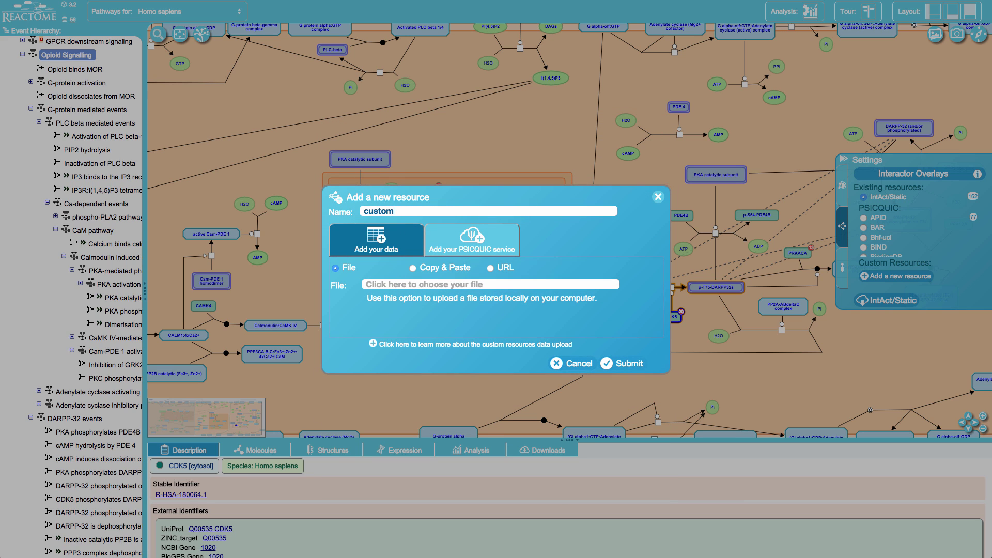
pyautogui.click(428, 268)
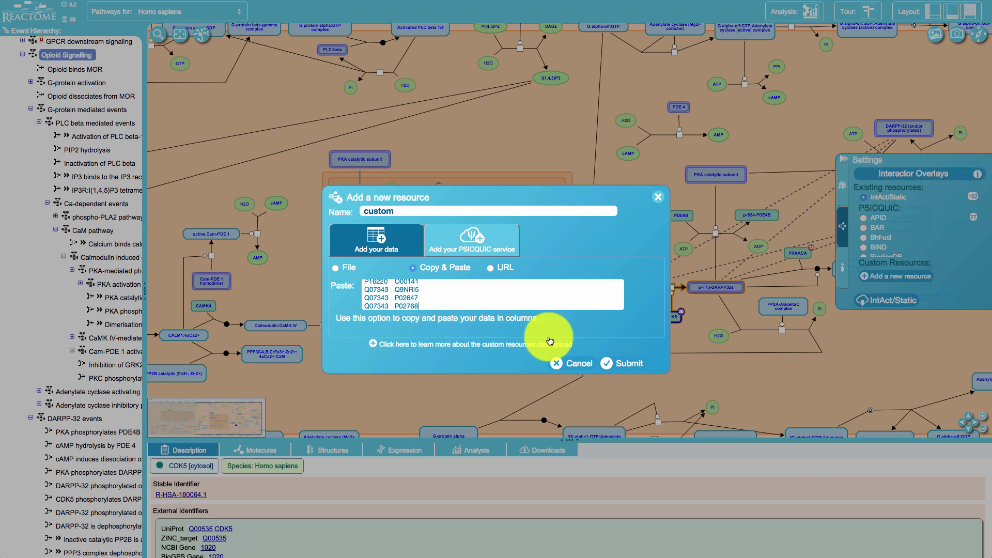
pyautogui.click(627, 365)
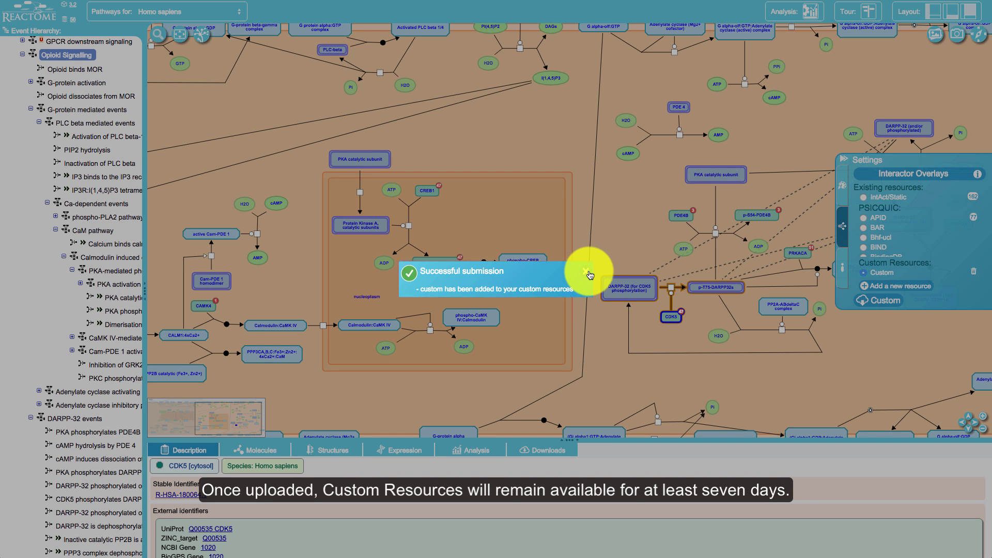
pyautogui.click(589, 272)
# - Show PDE4B's interactors from the custom resource, clear them from the diagram, and collapse the settings
pyautogui.click(681, 216)
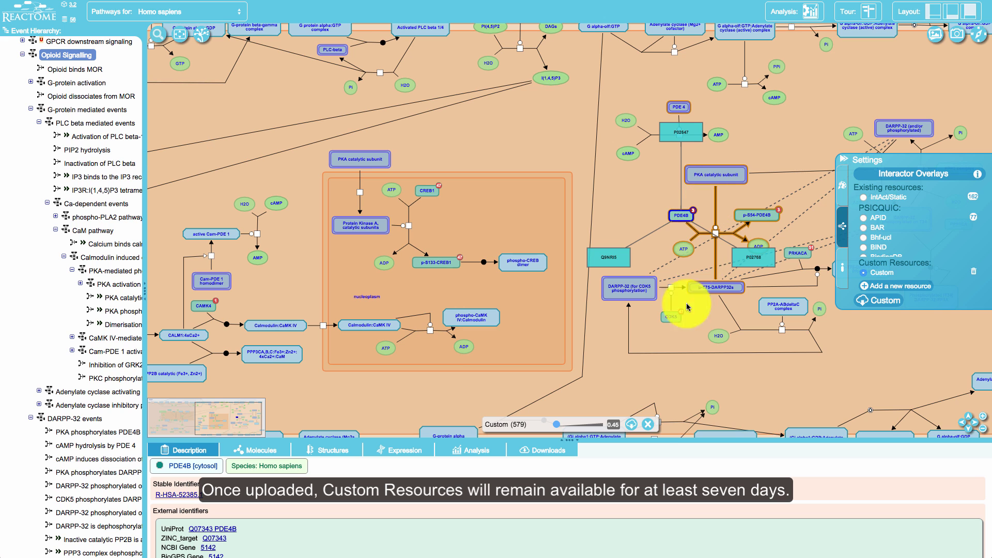
pyautogui.click(648, 424)
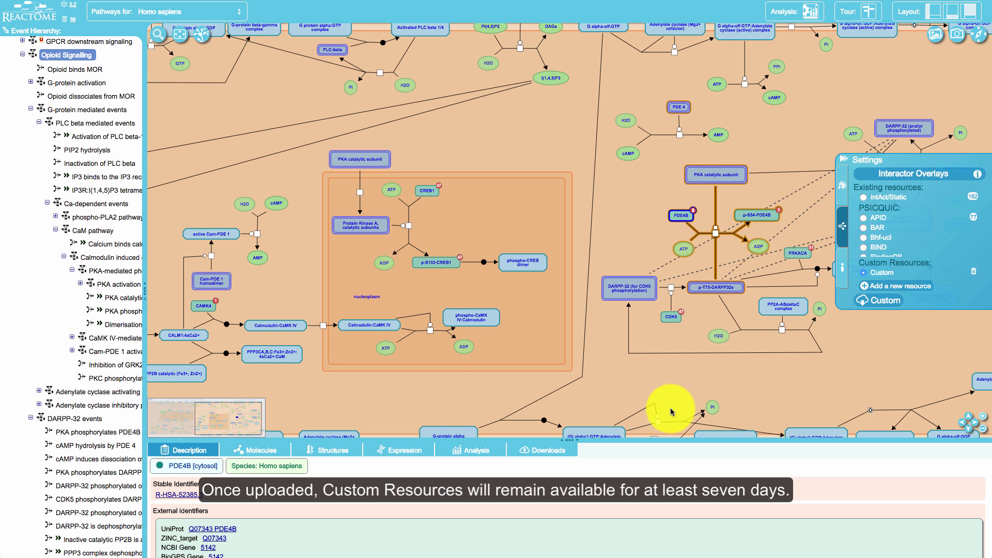
pyautogui.click(841, 235)
# - Return from the Opioid Signalling diagram to the whole pathways overview, clear the selection, and collapse the event hierarchy to its top-level pathways
pyautogui.click(181, 36)
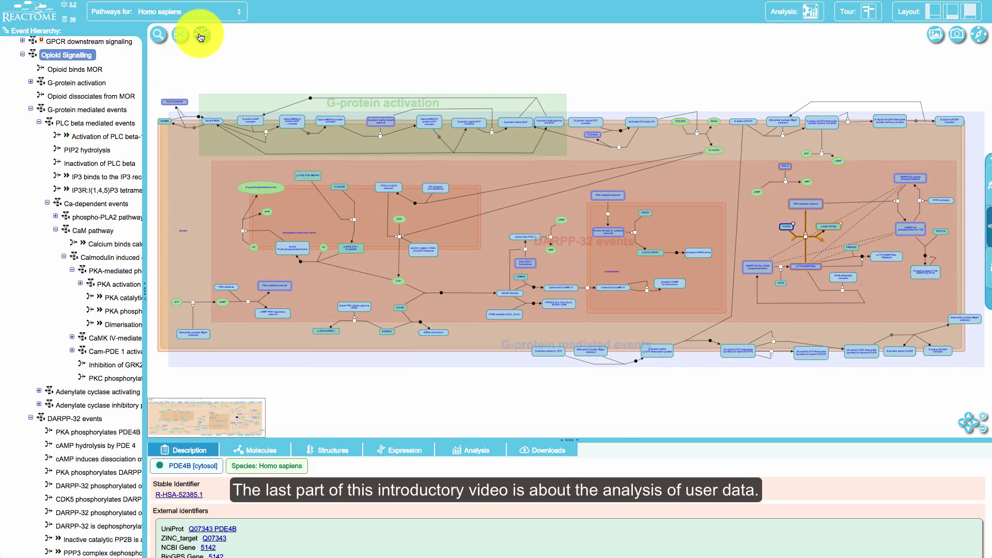
pyautogui.click(201, 36)
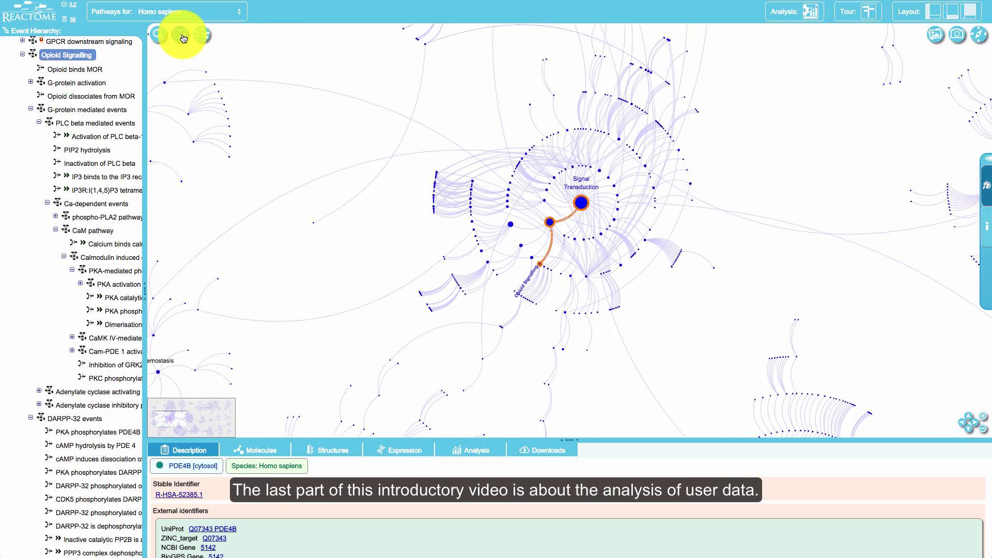
pyautogui.click(181, 35)
pyautogui.click(181, 47)
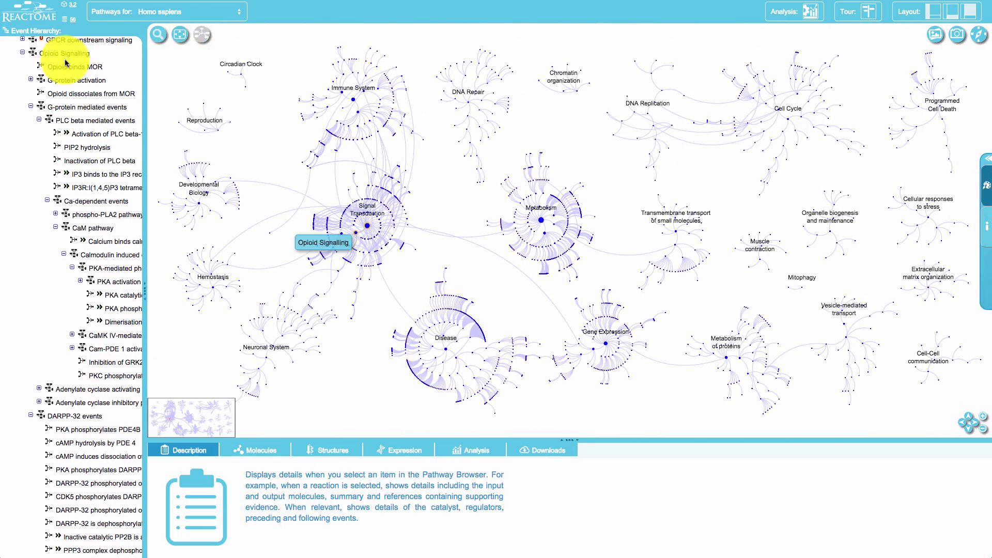
pyautogui.scroll(10, 64, 59)
pyautogui.click(5, 326)
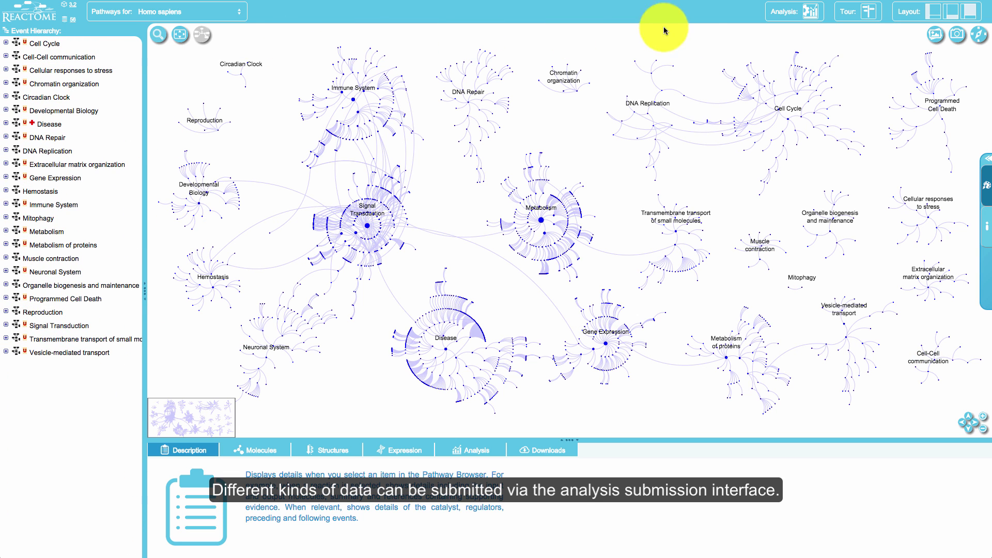
# - Open the analysis tools, paste the copied gene list with its numeric value columns as the data, and continue to the options
pyautogui.click(808, 17)
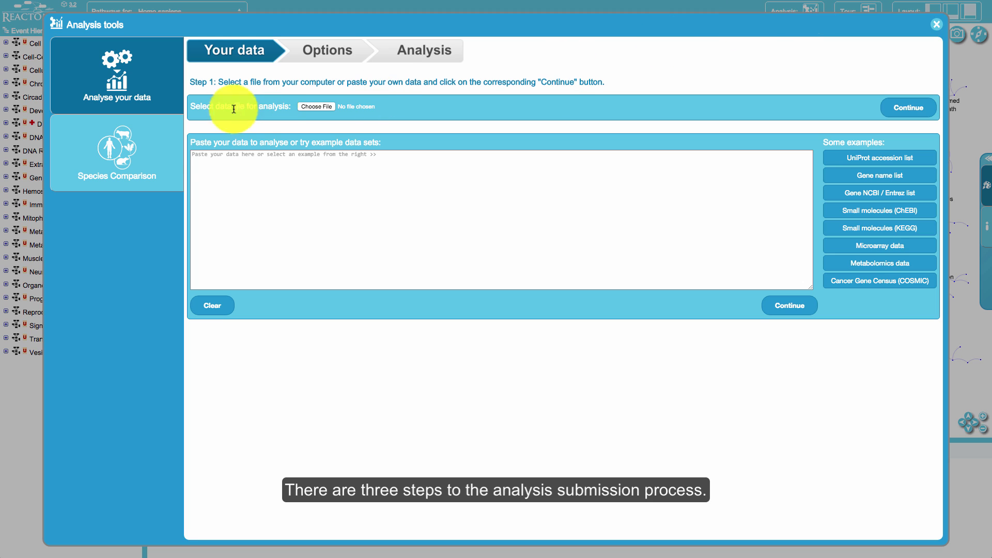
pyautogui.click(210, 155)
pyautogui.hotkey('ctrl', 'v')
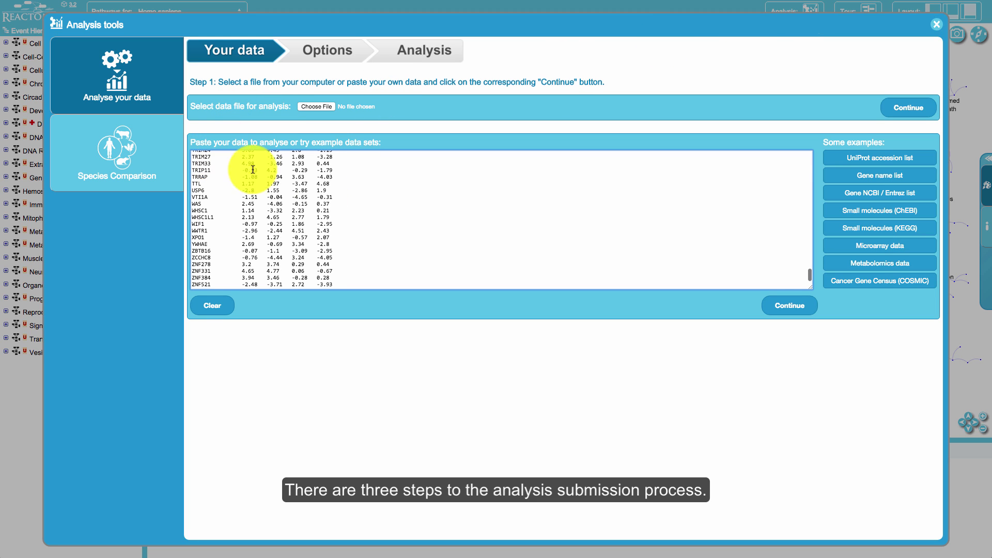
pyautogui.click(790, 305)
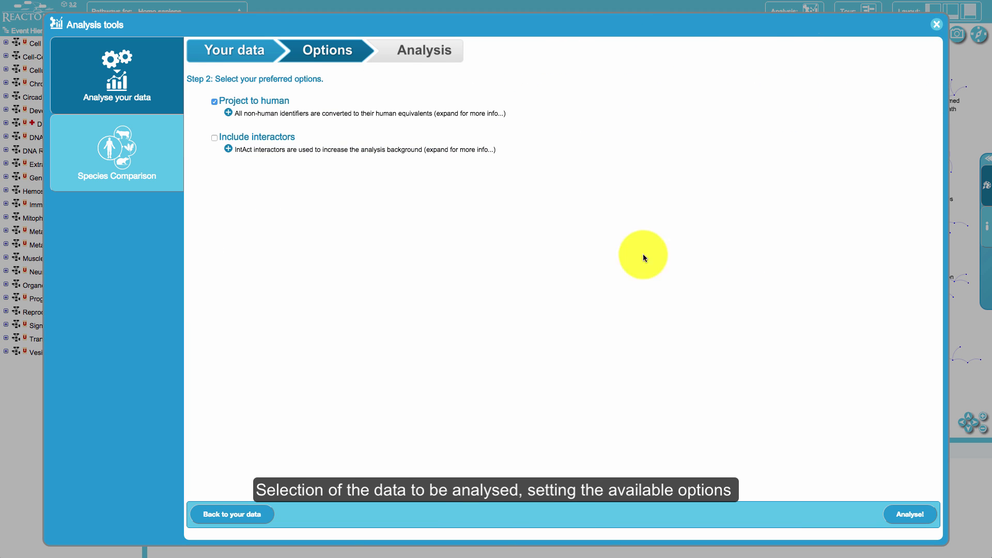
# - Expand the Project to human option's explanation, view its slides, and collapse it again
pyautogui.click(231, 114)
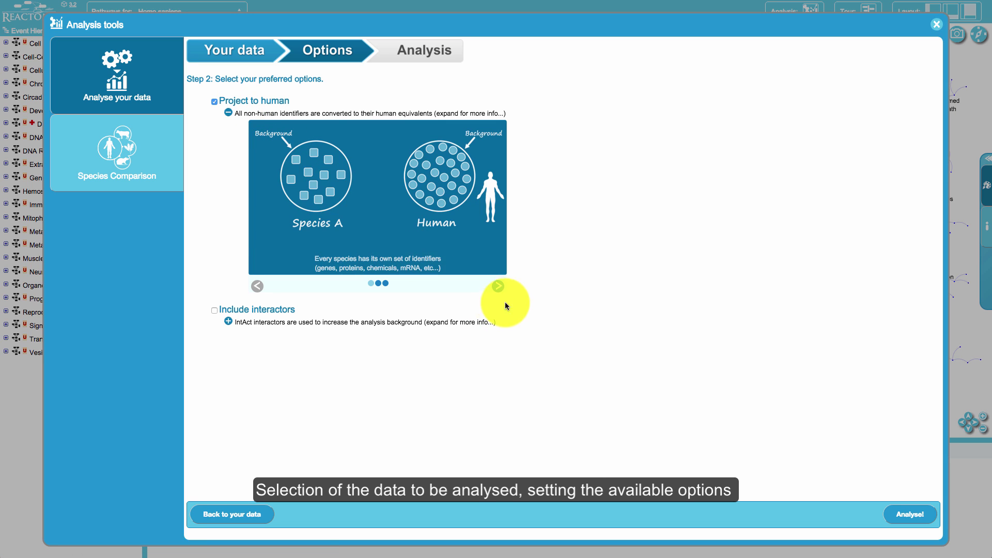
pyautogui.click(499, 287)
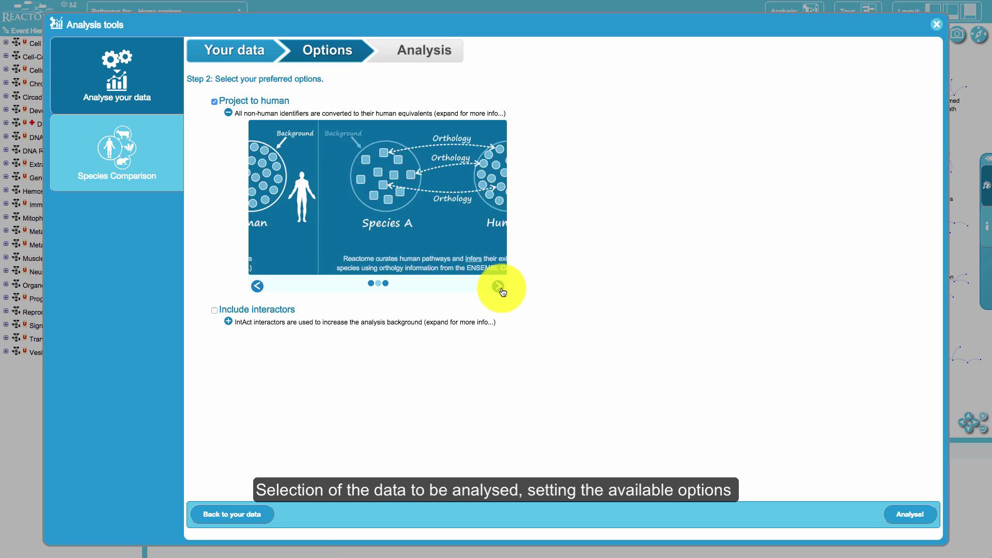
pyautogui.click(234, 122)
# - Expand the Include interactors option's explanation and view its slides through to the last one
pyautogui.click(232, 150)
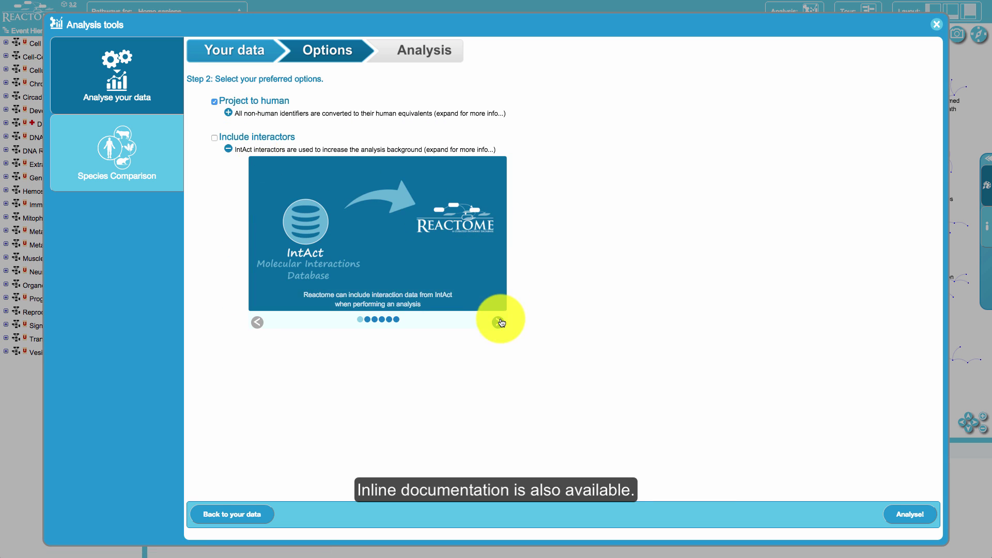
pyautogui.click(500, 322)
pyautogui.click(499, 323)
pyautogui.click(499, 323)
pyautogui.click(499, 322)
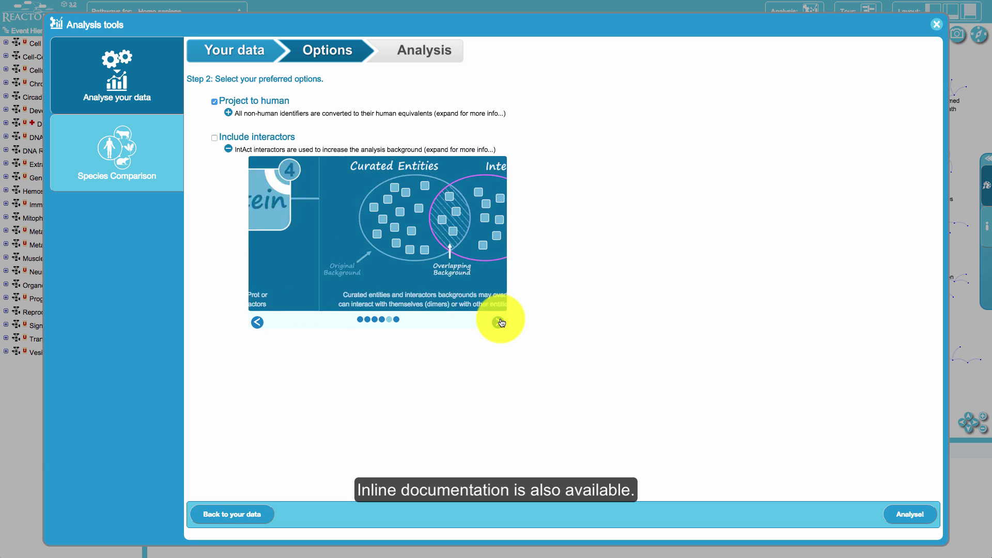
pyautogui.click(499, 322)
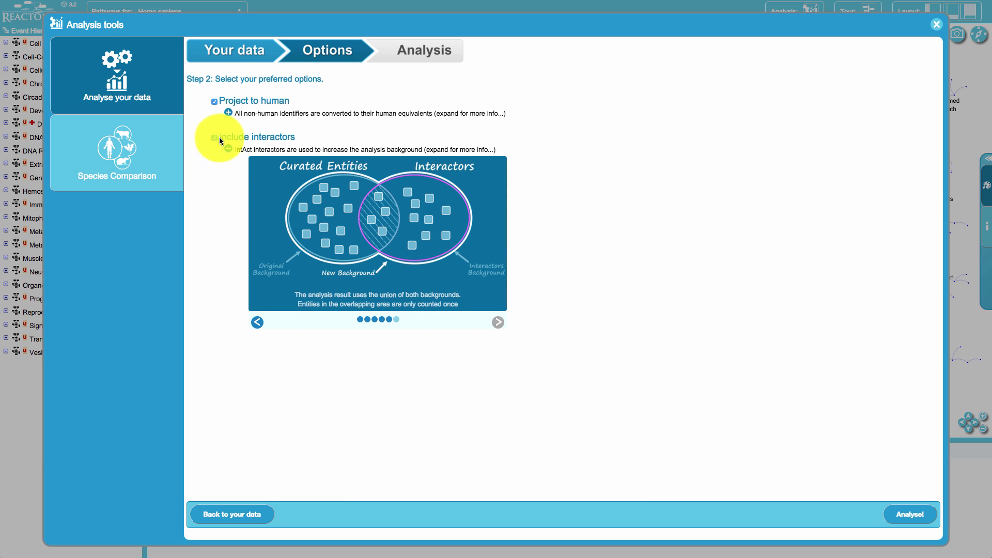
# - Run the analysis with Project to human and Include interactors enabled, and look over the pathway results table
pyautogui.click(896, 513)
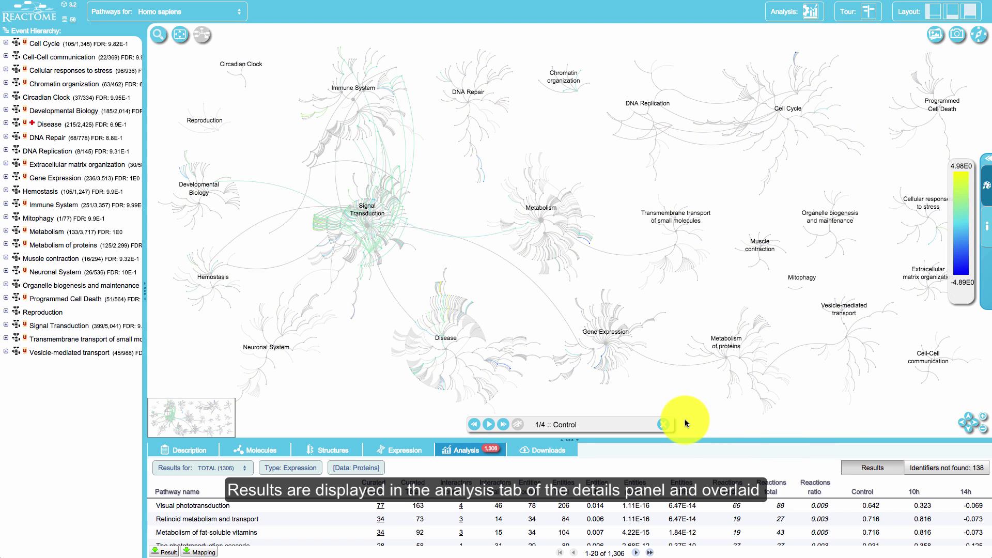
pyautogui.scroll(-5, 360, 511)
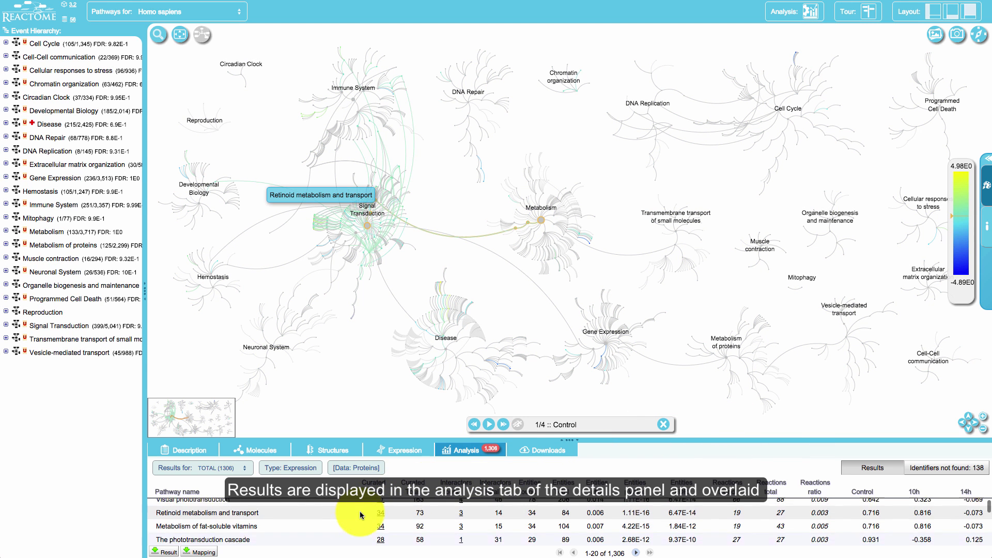
pyautogui.scroll(5, 359, 511)
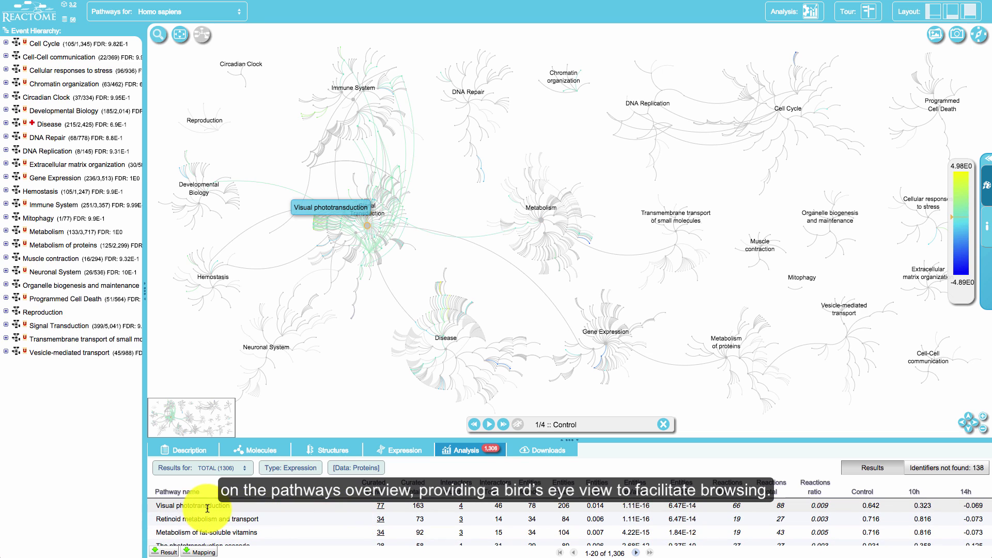
# - Select the Visual phototransduction result and step the expression overlay to 10h and back to Control, comparing it with another pathway
pyautogui.click(208, 508)
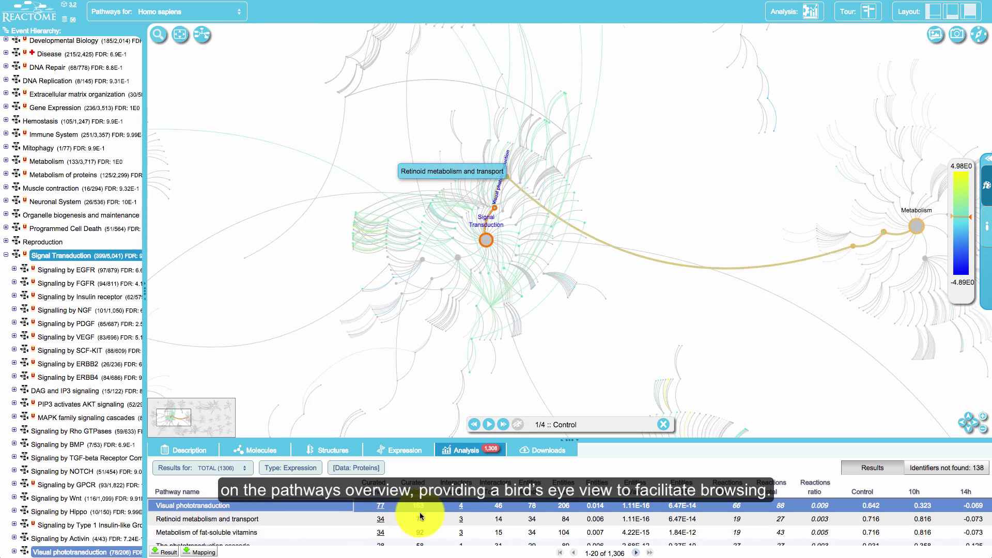
pyautogui.click(475, 425)
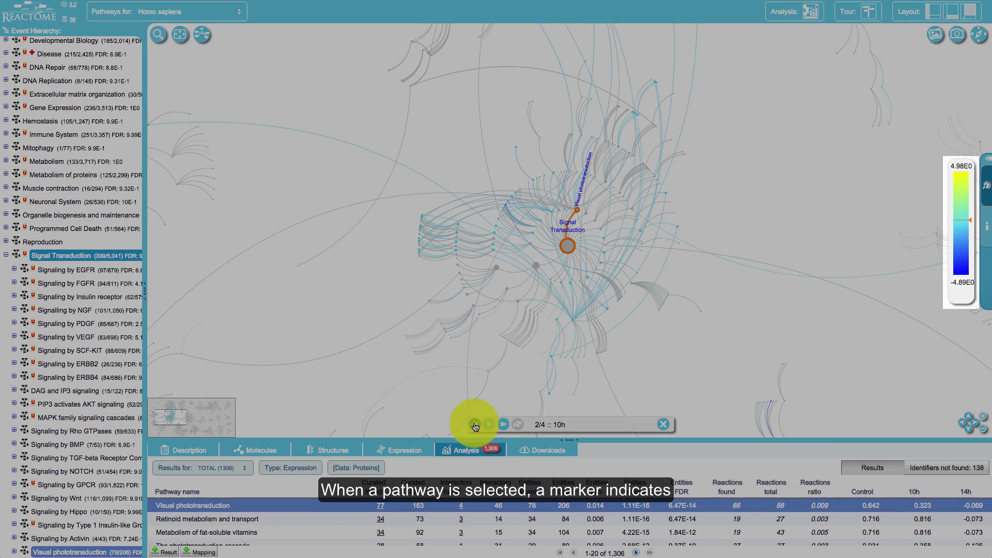
pyautogui.click(474, 425)
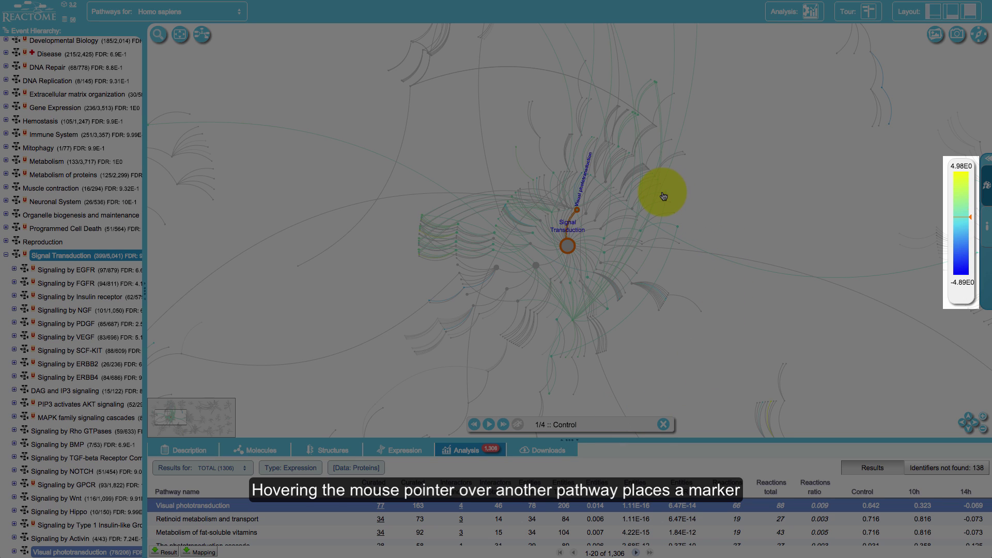
pyautogui.moveTo(663, 196)
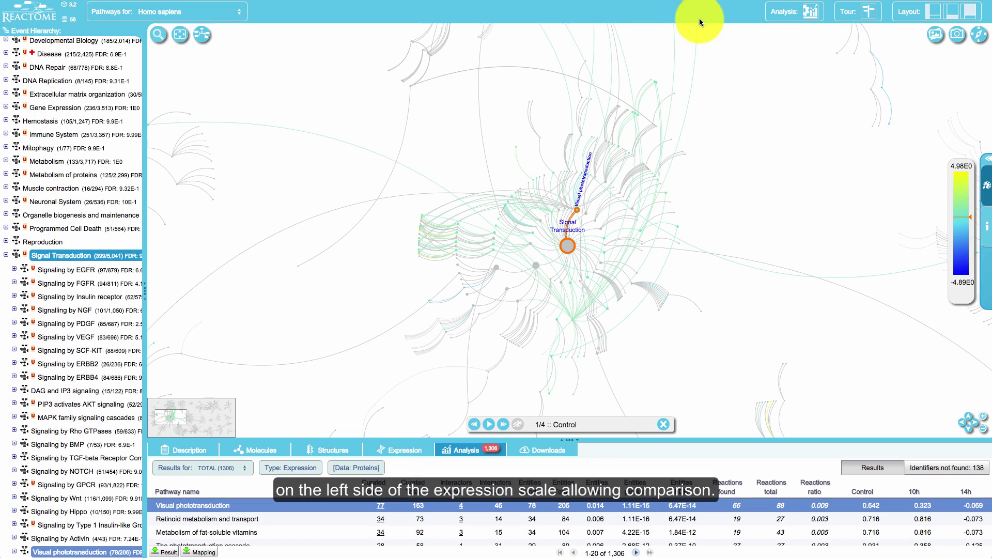
# - Open the Visual phototransduction diagram, play the expression overlay through its time points, and examine the coloured complexes and sets up close
pyautogui.click(202, 35)
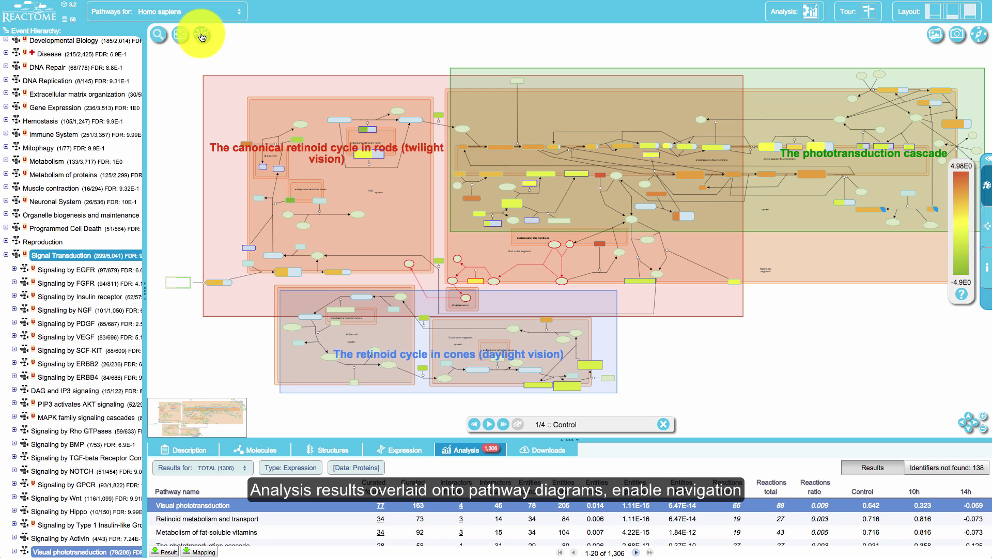
pyautogui.click(488, 424)
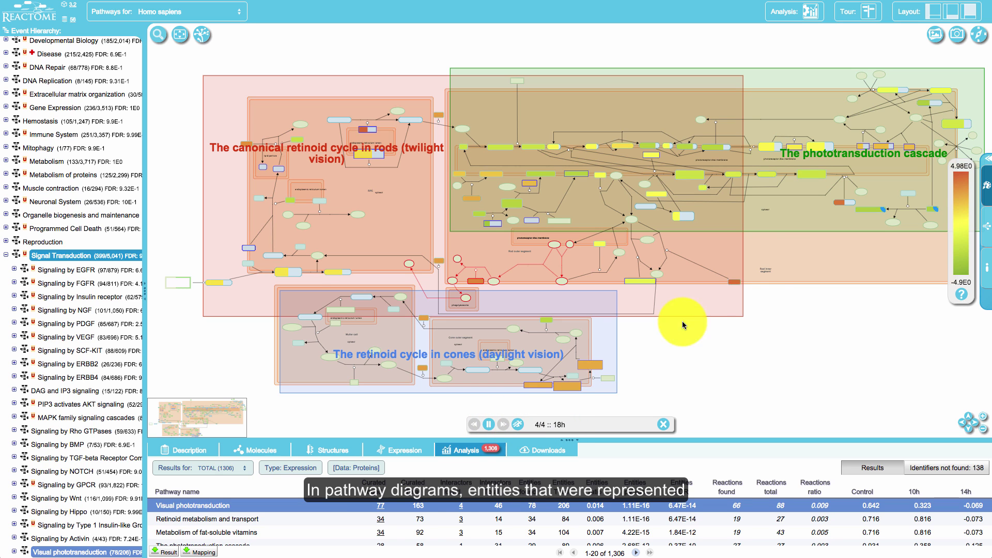
pyautogui.scroll(3, 811, 157)
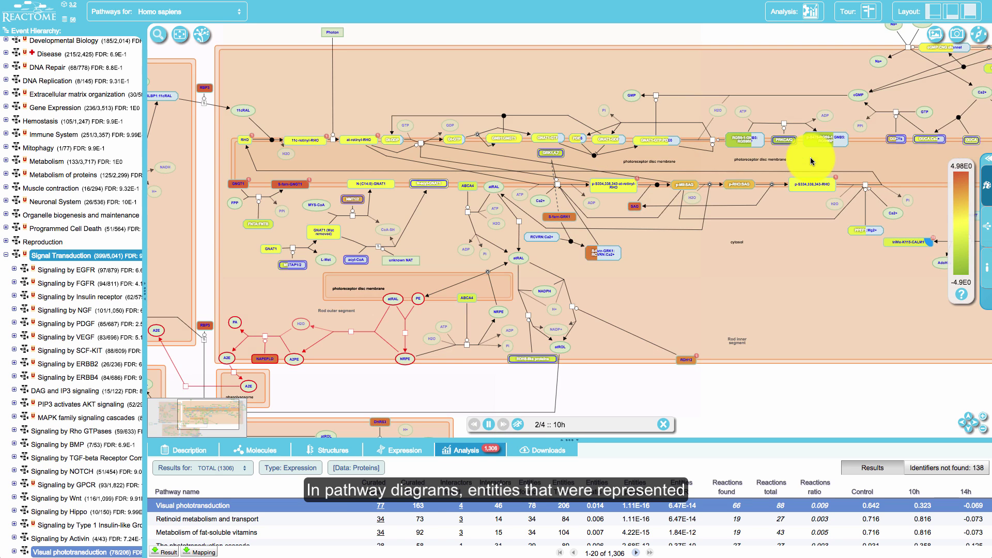
pyautogui.scroll(3, 825, 147)
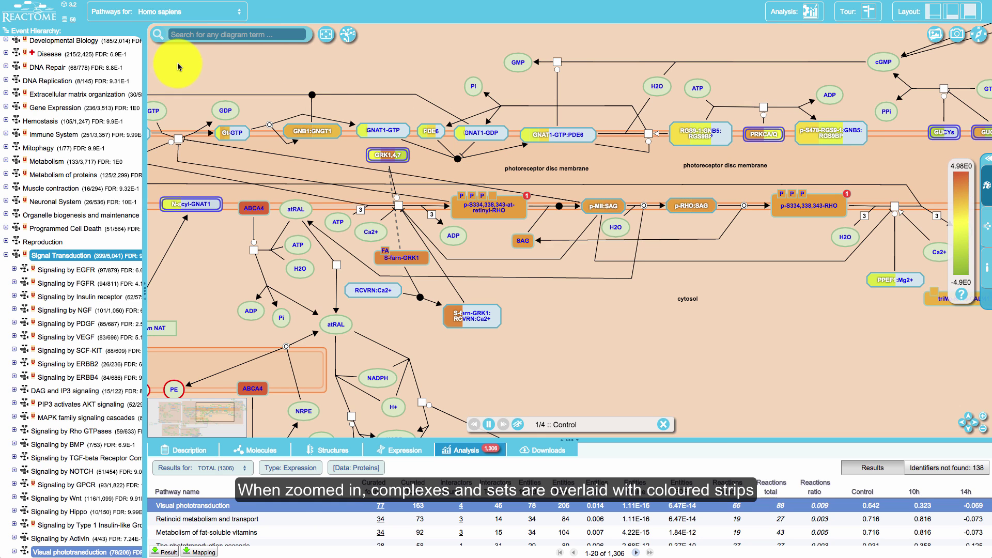
# - Search the diagram for "egfr", select the EGFR interactor, and go to the CALM1 entity it interacts with
pyautogui.write('egfr')
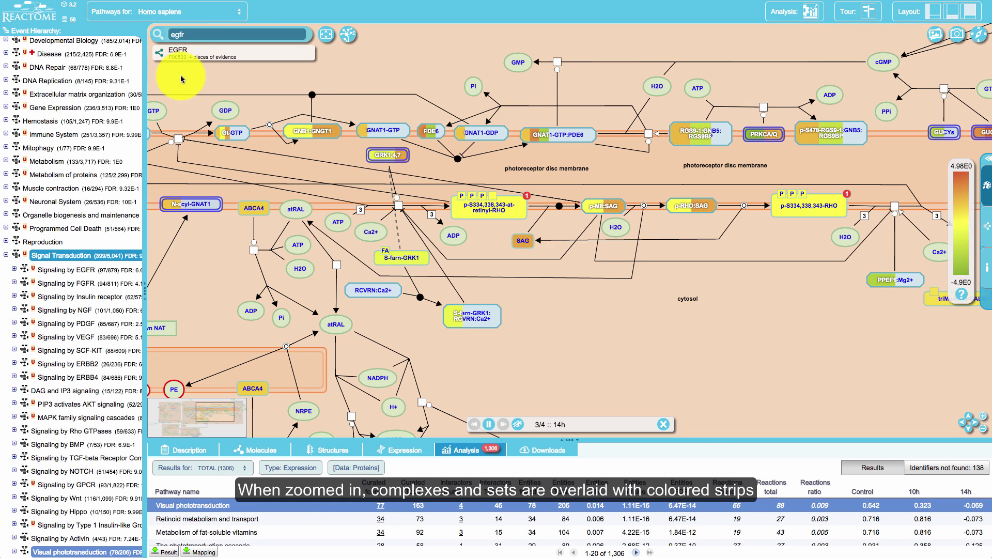
pyautogui.click(179, 53)
pyautogui.click(202, 131)
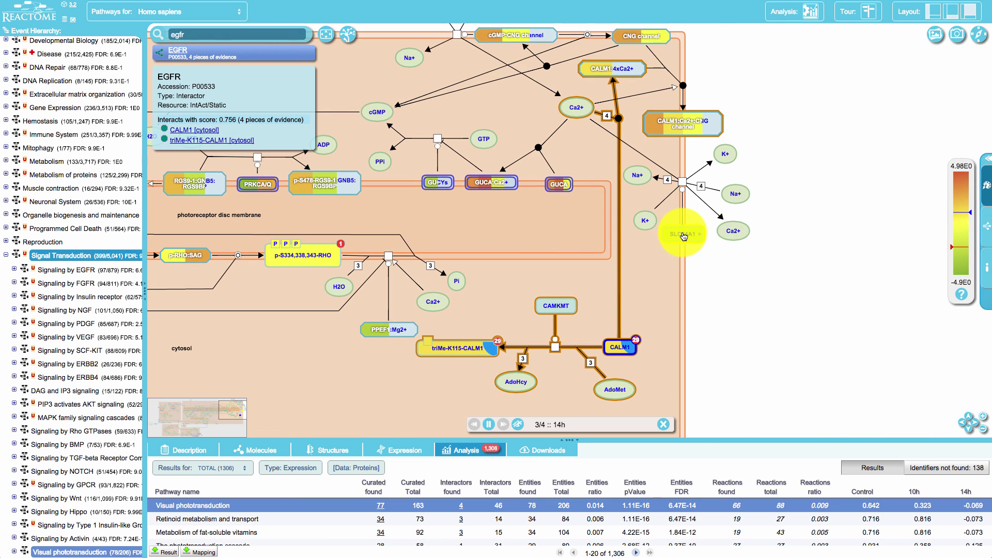
# - Show CALM1's interactors, open the interactors list in its context window beside the diagram, and examine the EGFR interactor's expression colouring
pyautogui.click(636, 341)
pyautogui.moveTo(637, 336); pyautogui.dragTo(633, 191)
pyautogui.rightClick(599, 212)
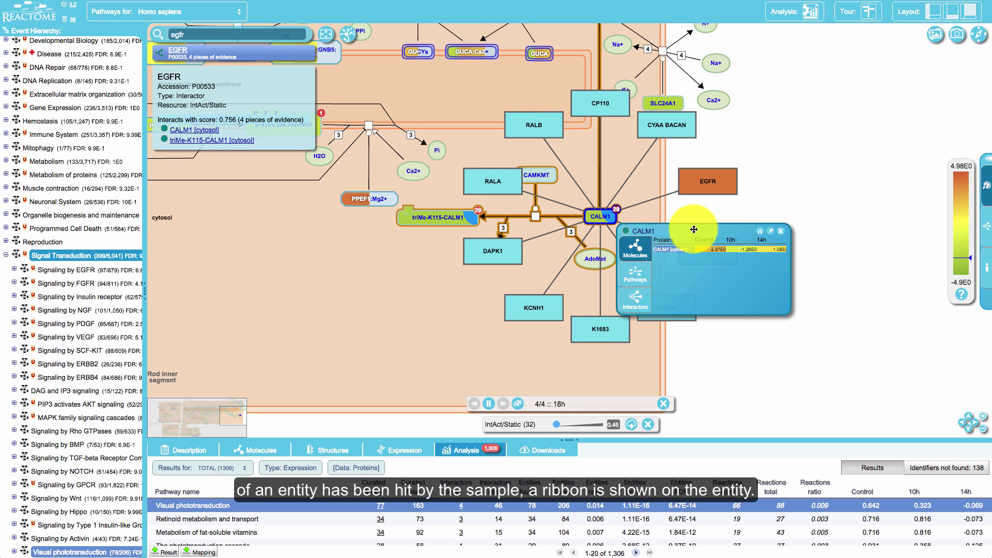
pyautogui.moveTo(693, 229); pyautogui.dragTo(350, 238)
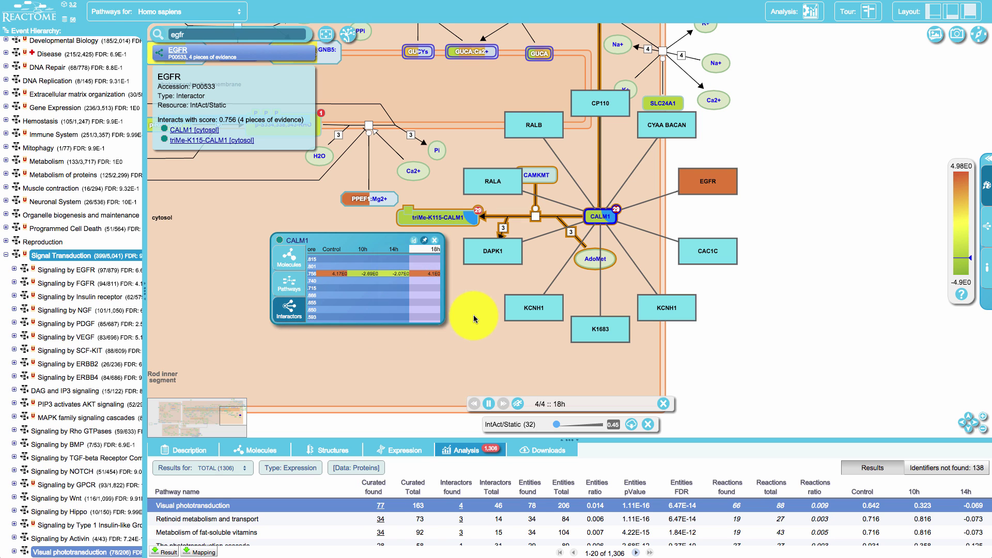
pyautogui.scroll(1, 722, 190)
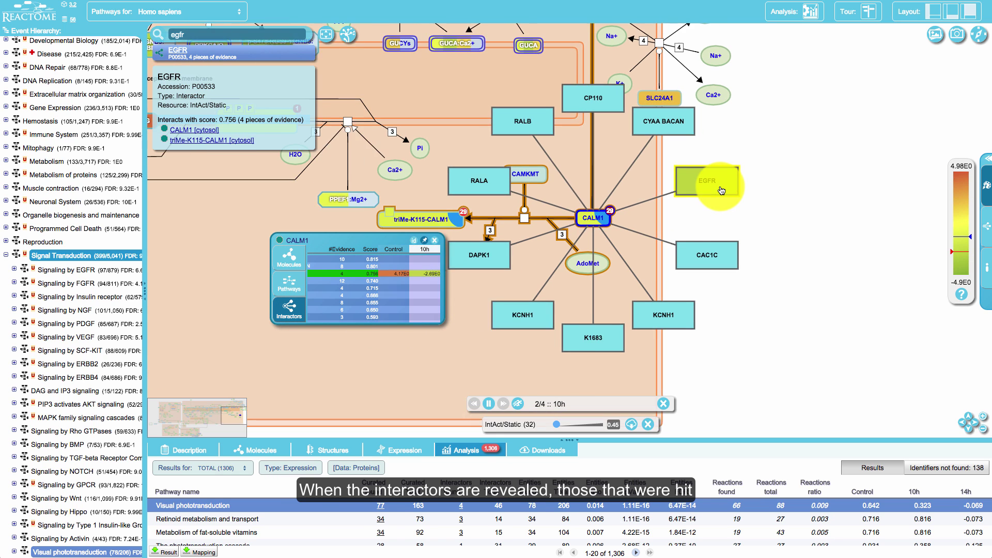
pyautogui.scroll(4, 721, 190)
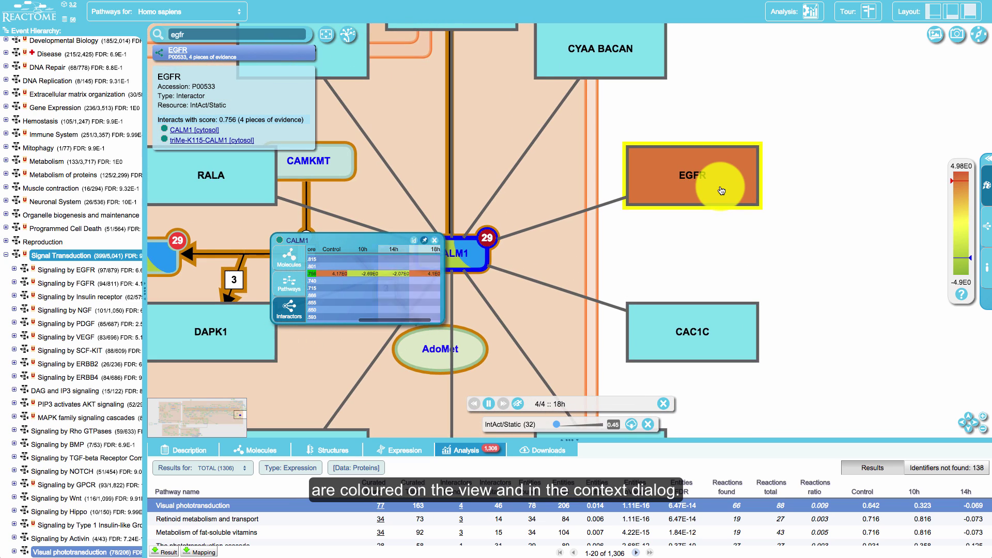
pyautogui.scroll(-3, 721, 190)
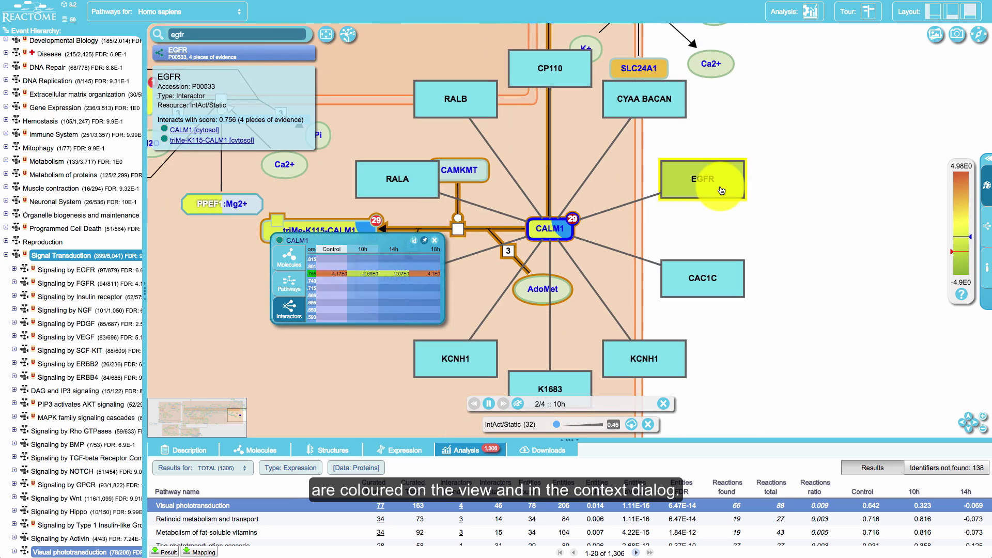
pyautogui.scroll(-3, 721, 191)
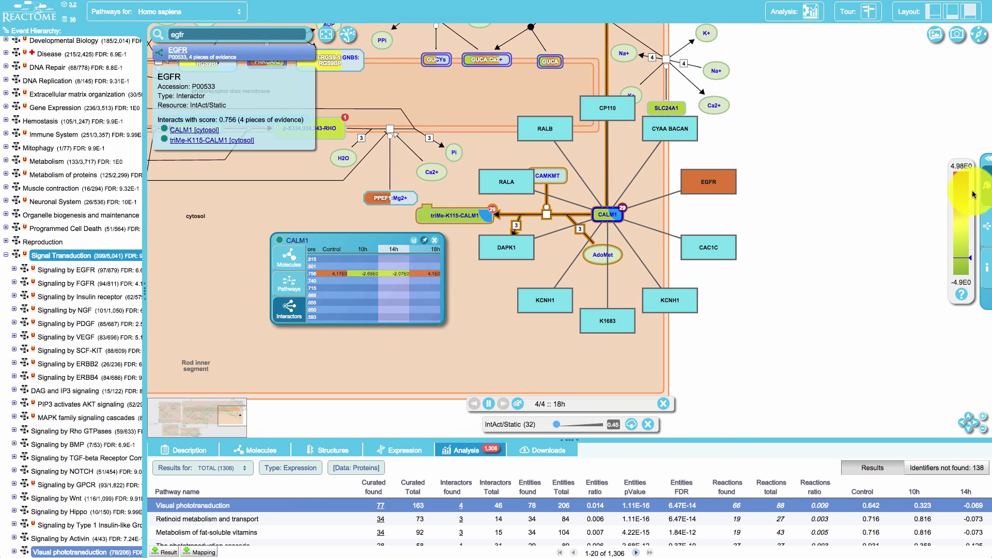
# - Try the Standard and Copper Plus analysis overlay colour profiles in the settings, and switch back to Strosobar
pyautogui.click(987, 193)
pyautogui.click(946, 228)
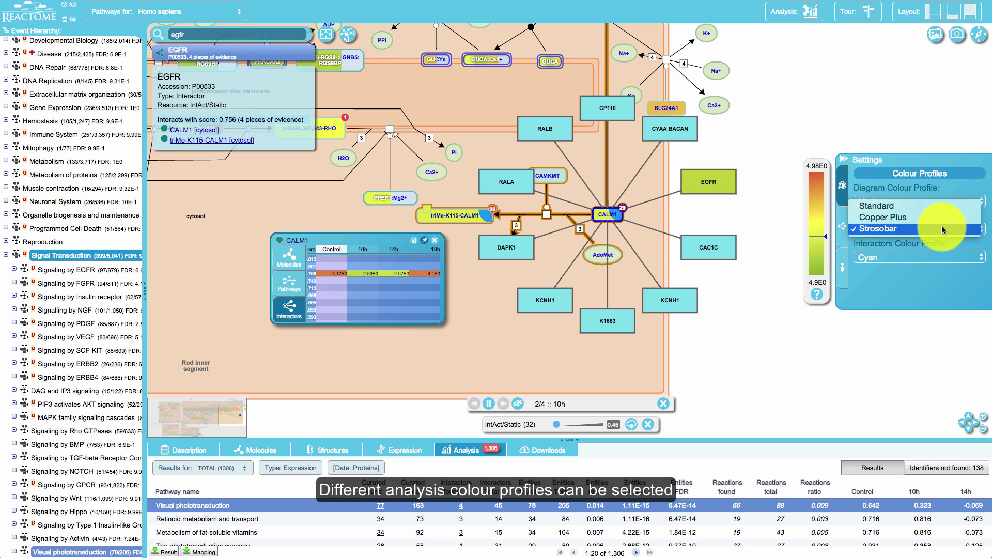
pyautogui.click(909, 209)
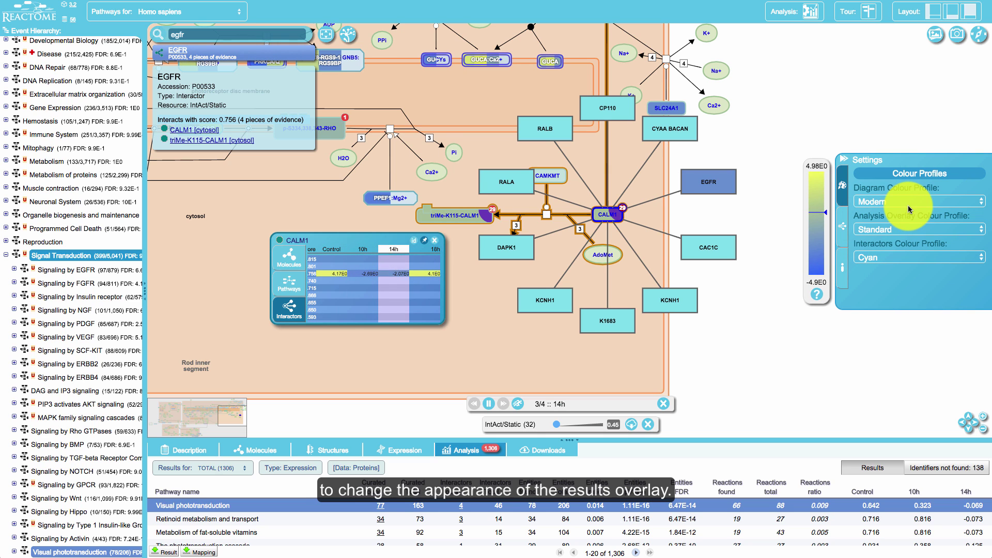
pyautogui.click(911, 229)
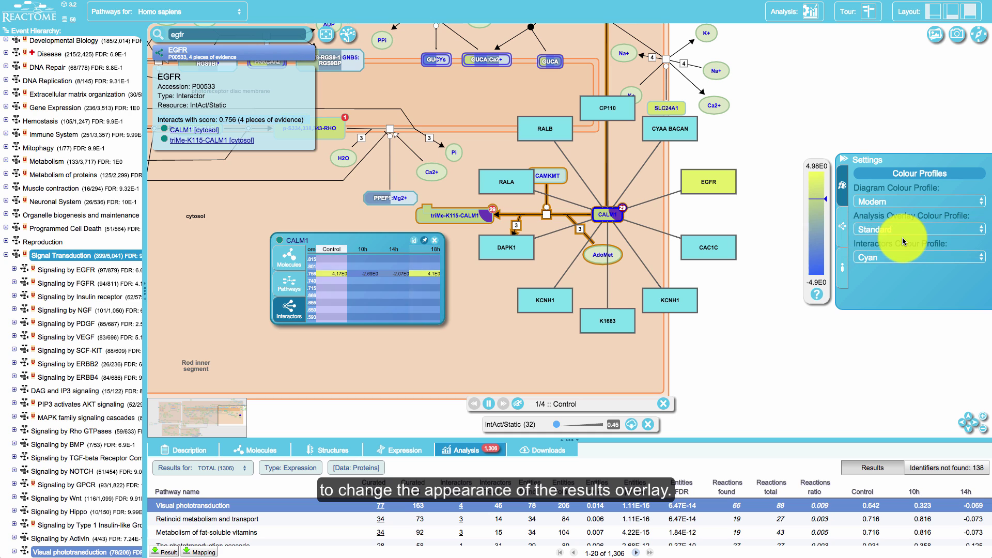
pyautogui.click(904, 240)
pyautogui.click(904, 233)
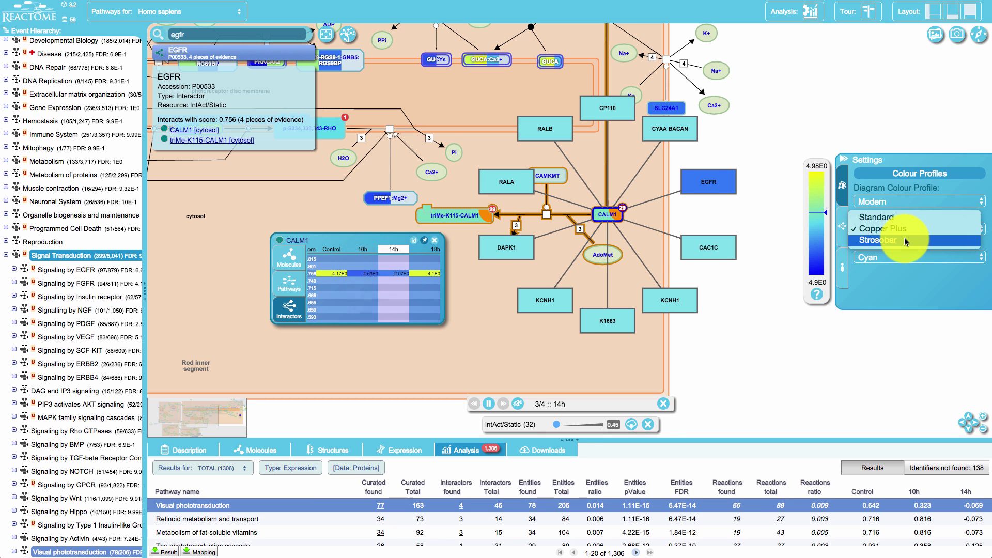
pyautogui.click(905, 239)
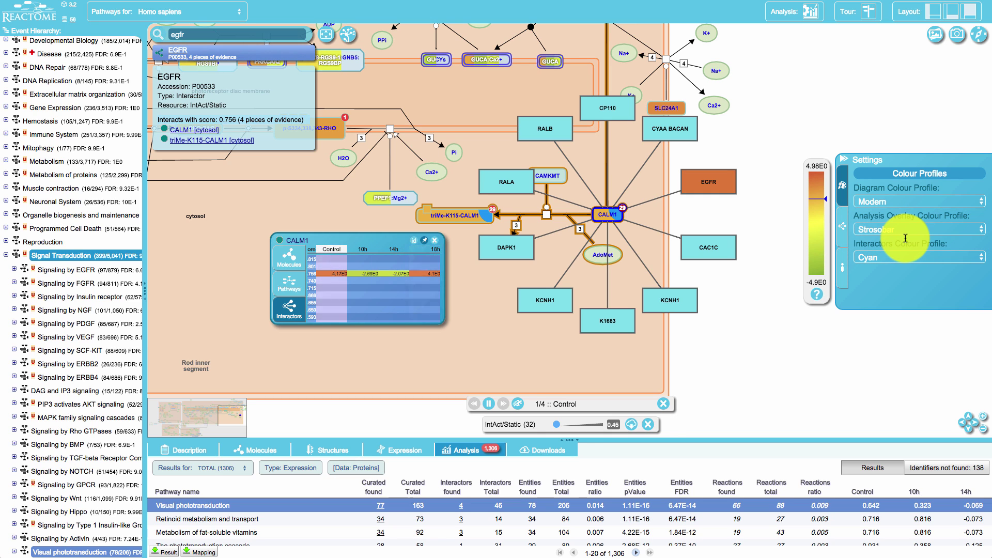
# - Pause the expression playback at 14h, preview the diagram's image export, and close it without downloading
pyautogui.click(489, 404)
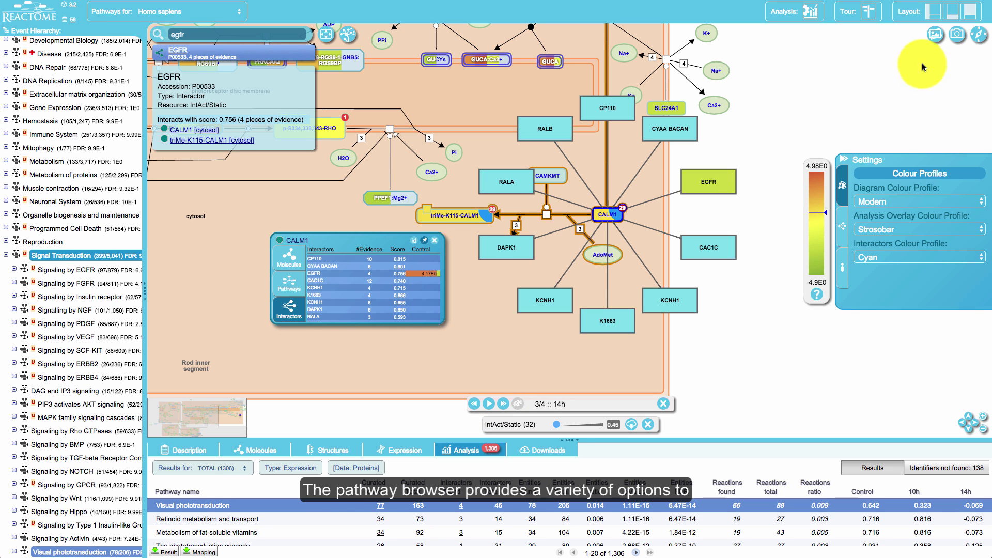
pyautogui.click(958, 37)
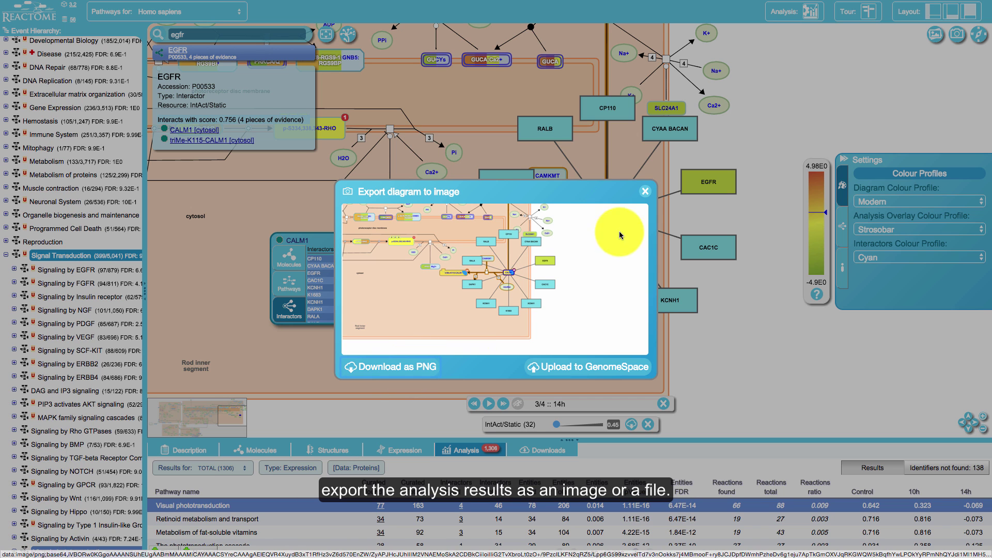
pyautogui.click(644, 191)
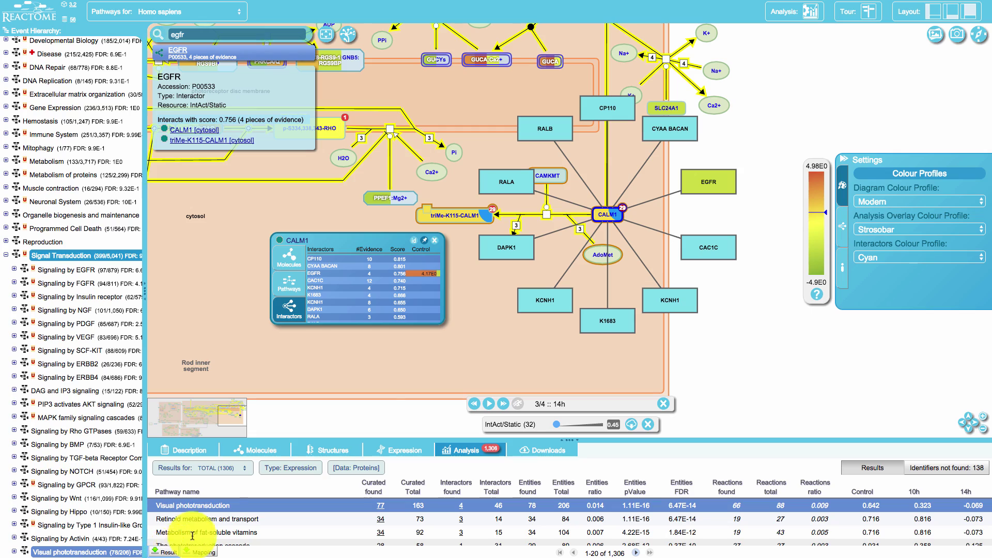
# - Remove the analysis overlay, return from the diagram to the pathways overview, and fit the overview to the view
pyautogui.click(590, 371)
pyautogui.click(663, 404)
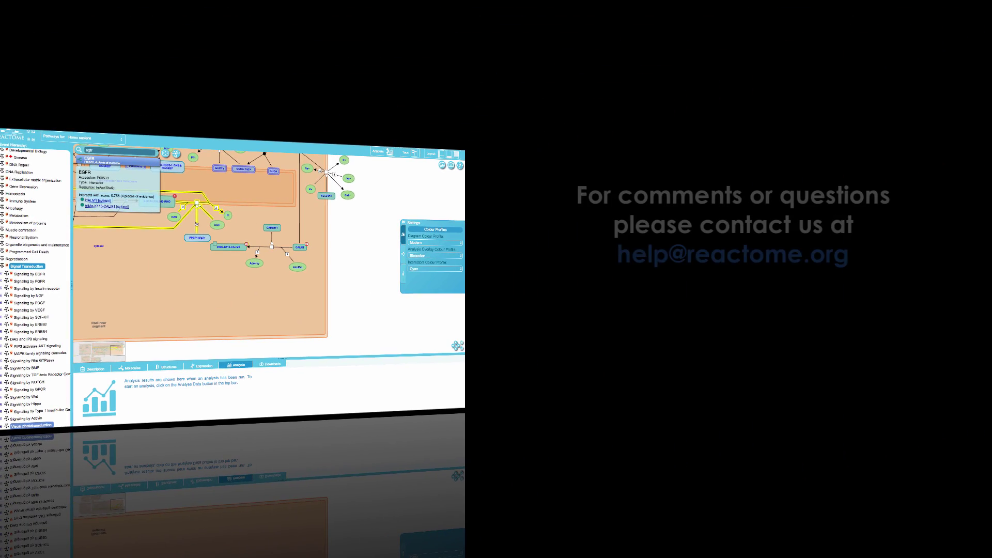
pyautogui.click(176, 154)
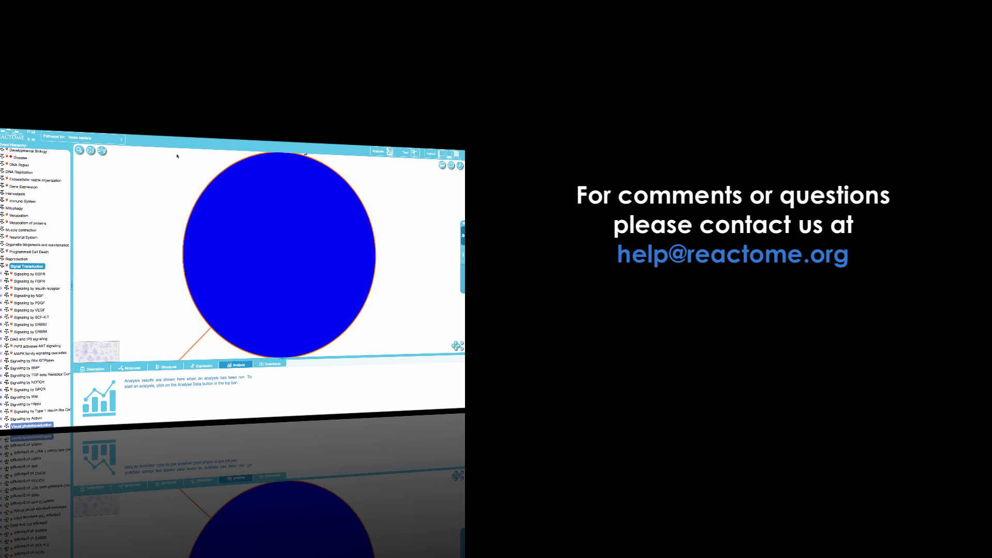
pyautogui.click(90, 150)
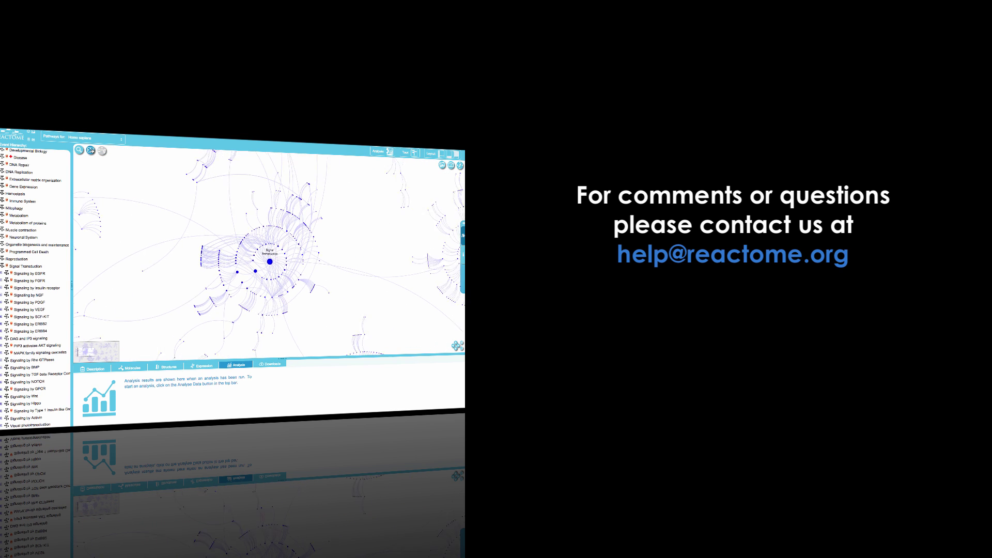